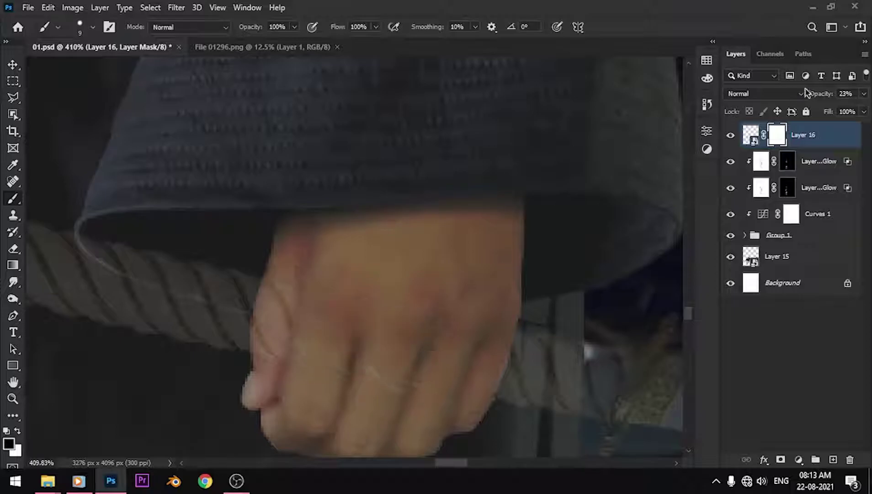
Raise the sword grip layer, Layer 16, to 100% opacity.
left_click_drag(804, 94, 816, 94)
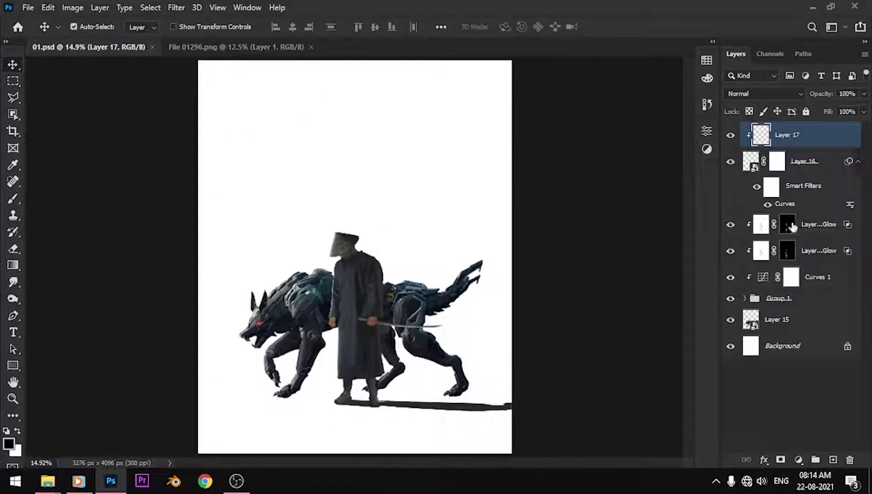
Review the Curves 1 adjustment settings and Group 1 contents, then save.
double_click(763, 277)
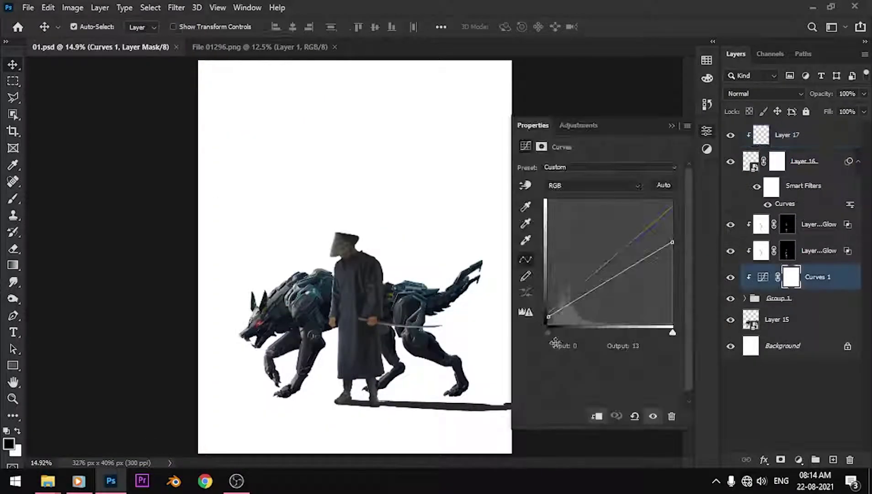
left_click(744, 298)
left_click(827, 376)
left_click(744, 298)
left_click(824, 278)
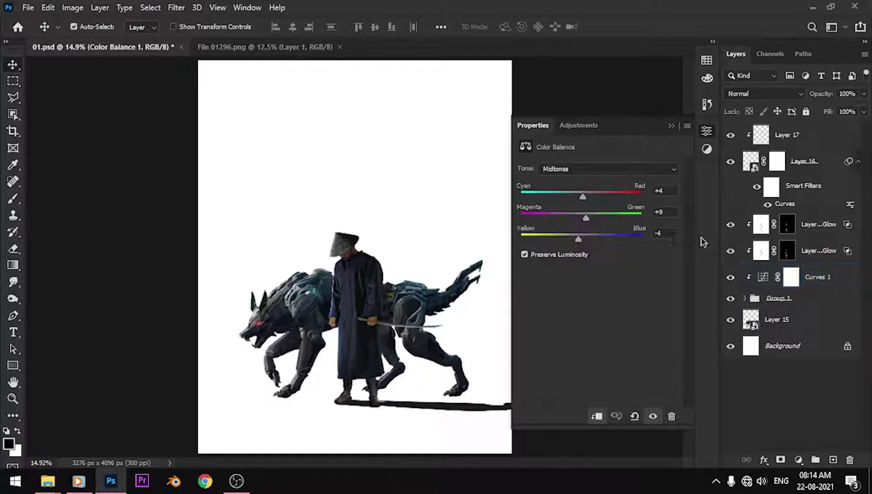
key("ctrl+s")
Group the robotic wolf layer and name the group 'Pet'.
key("ctrl+g")
type("Pet")
key("Return")
left_click(786, 335)
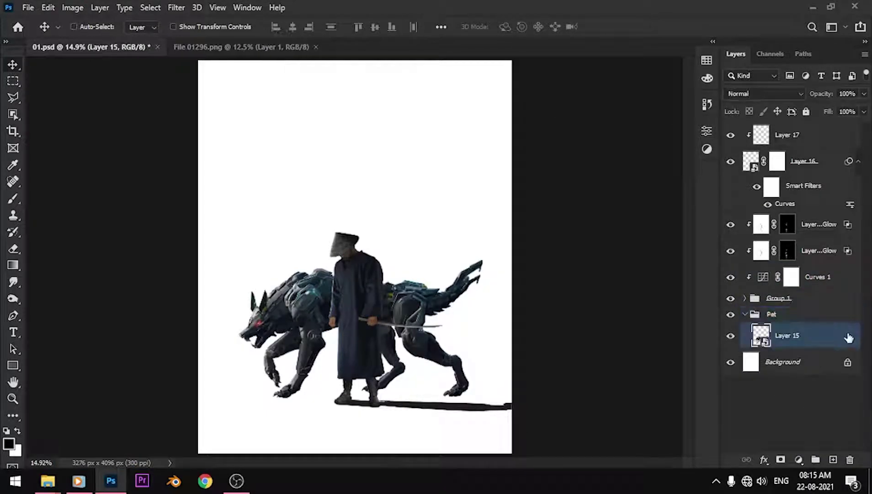
key("ctrl+j")
Add a shadow layer under the wolf, squashed flat along the ground and flipped vertically.
key("ctrl+t")
left_click_drag(516, 274, 569, 341)
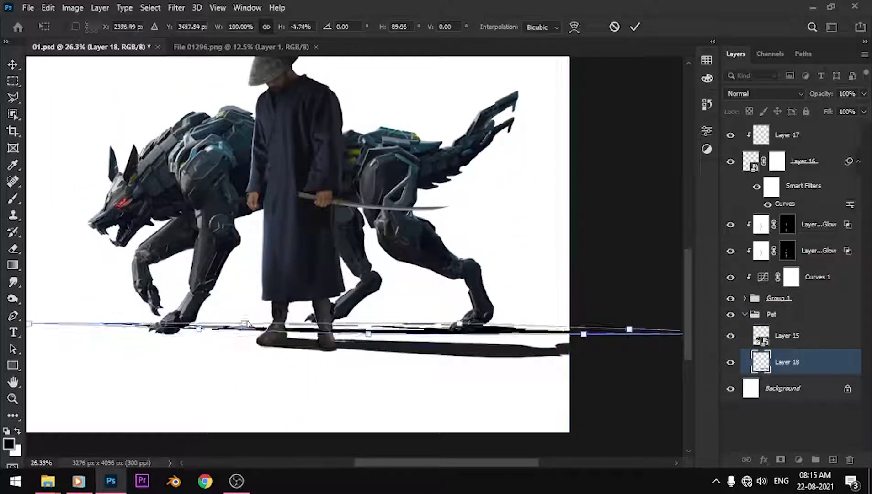
scroll(300, 335, "down", 2)
left_click_drag(565, 293, 572, 332)
right_click(410, 329)
left_click(423, 324)
key("Return")
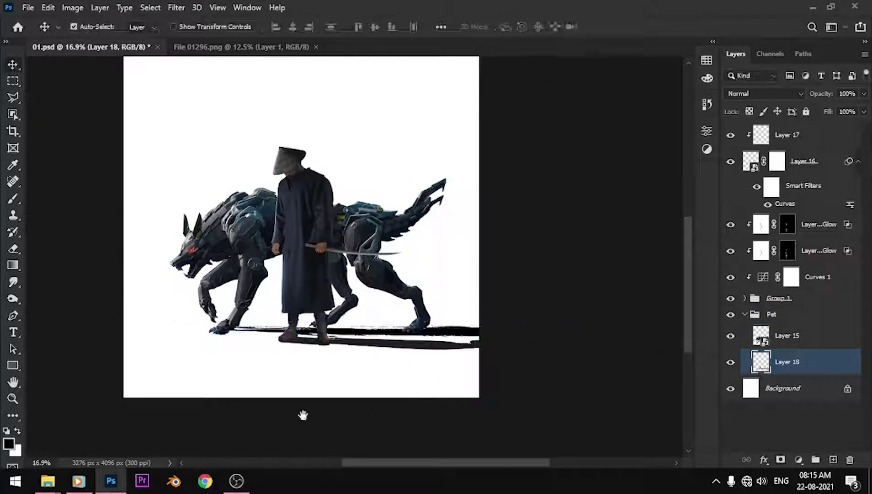
scroll(437, 389, "up", 3)
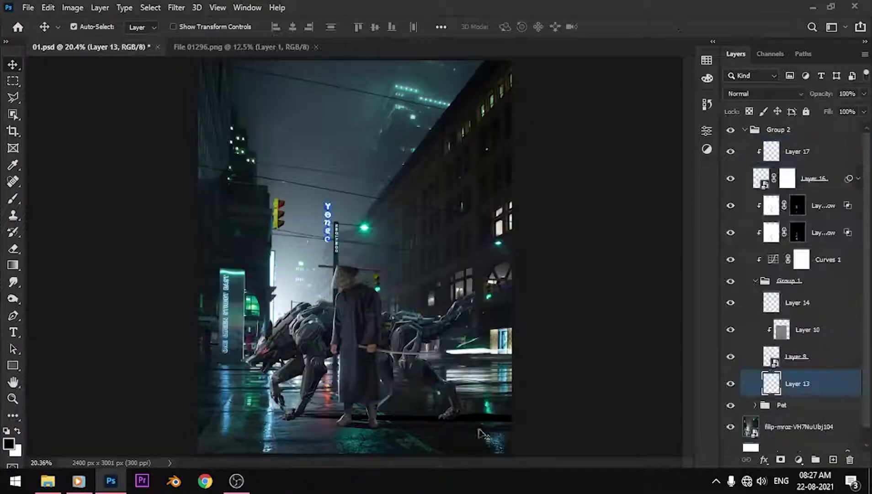
Add a clipped Color Balance adjustment over the figures, then hide the figures group.
left_click(817, 345)
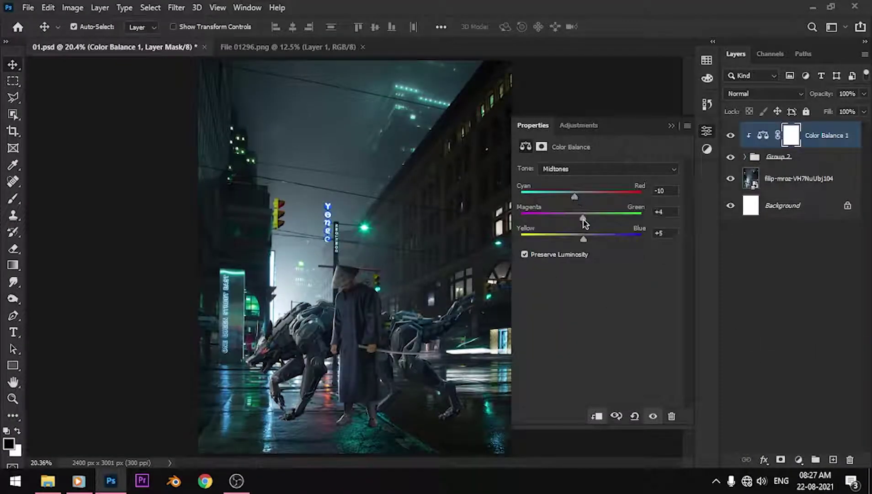
left_click(706, 135)
left_click(730, 157)
Apply a masked Field Blur to the street background, revised to 11 px.
left_click(795, 179)
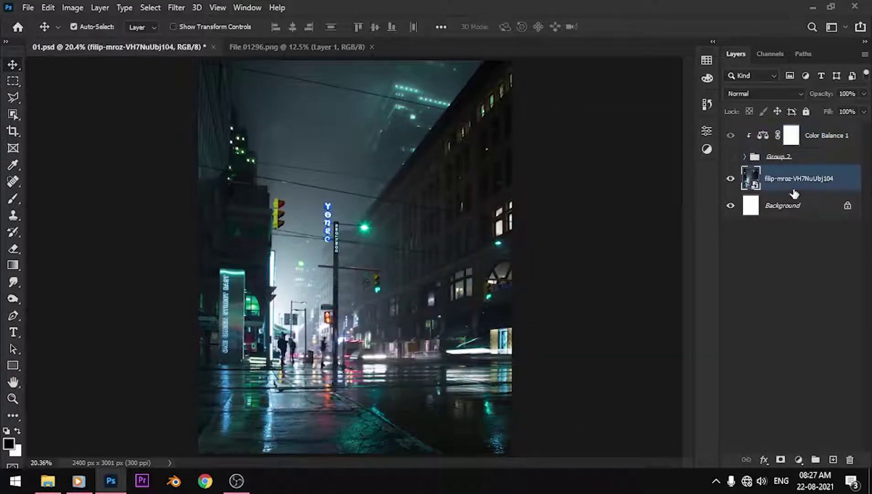
left_click(176, 8)
left_click(370, 207)
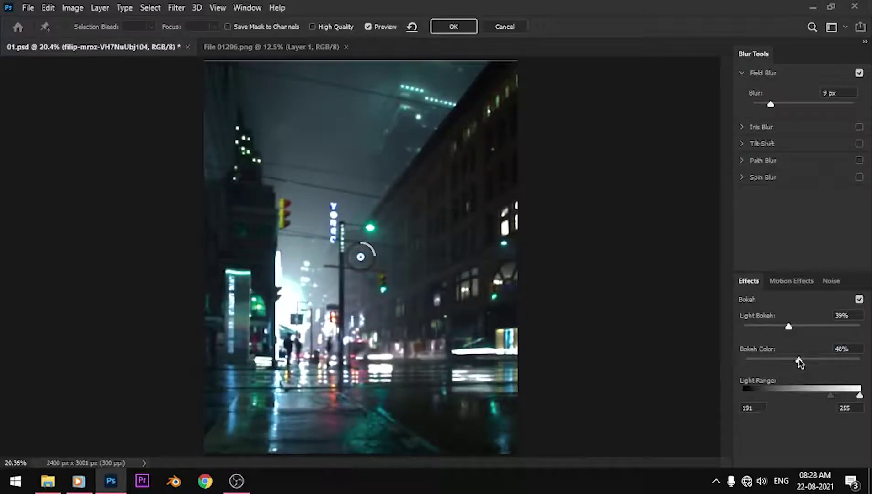
key("Return")
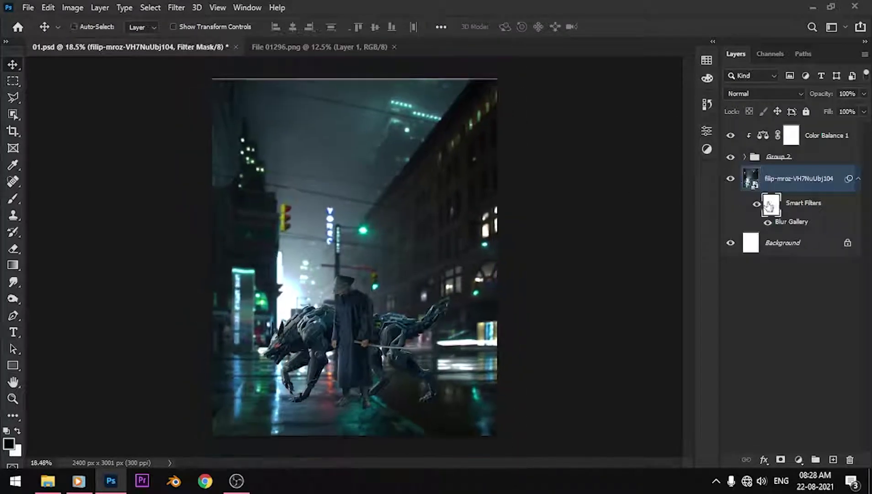
key("b")
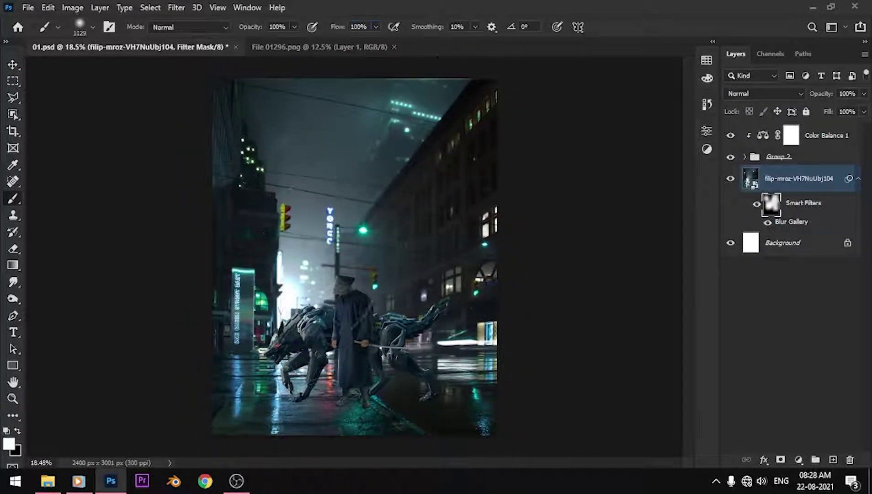
double_click(791, 221)
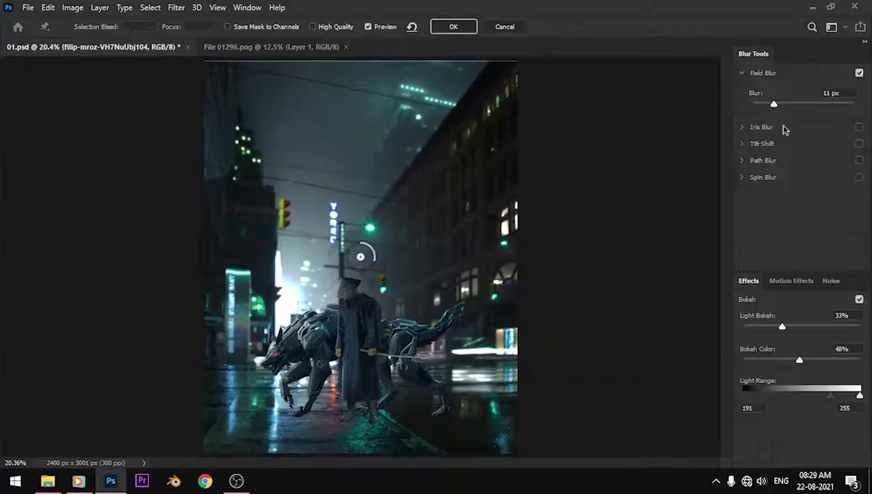
left_click(439, 26)
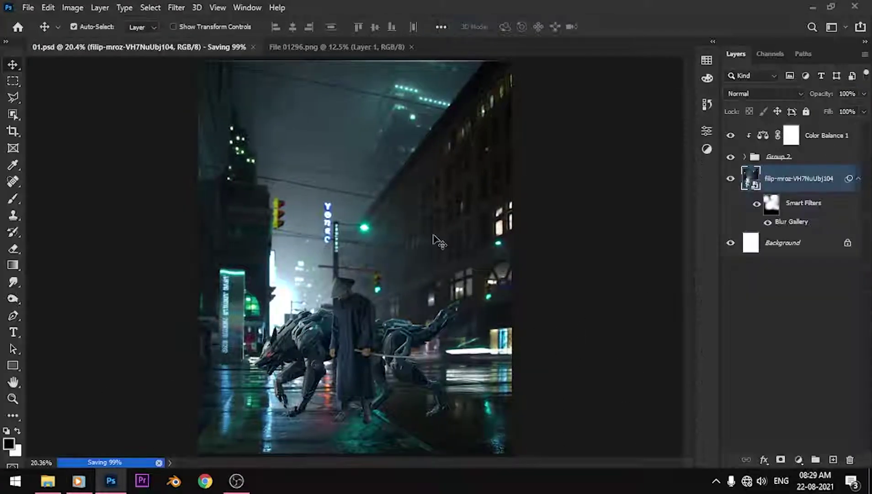
scroll(361, 402, "up", 5)
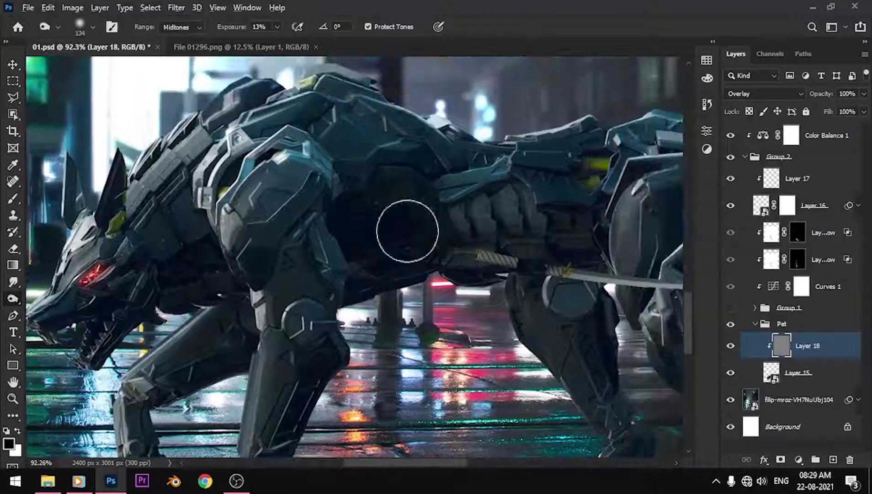
Dodge highlights on the wolf's head, body and tail on the grey Overlay layer.
scroll(403, 230, "right", 10)
scroll(447, 321, "down", 5)
scroll(651, 237, "left", 10)
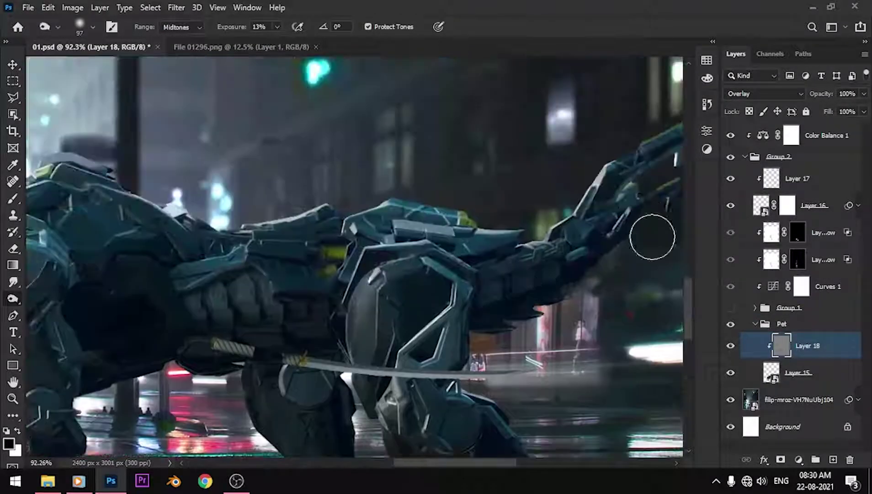
scroll(366, 259, "left", 10)
scroll(348, 256, "up", 3)
left_click_drag(226, 26, 230, 31)
scroll(457, 275, "down", 5)
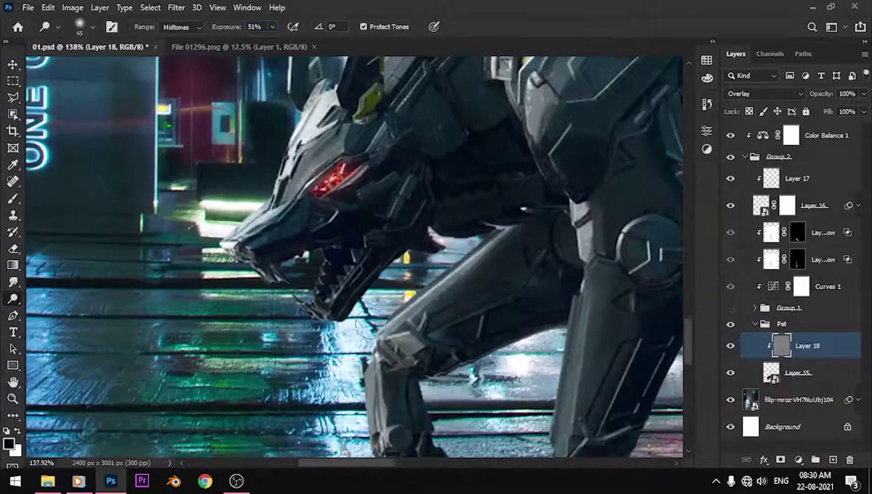
scroll(457, 274, "down", 5)
scroll(502, 319, "right", 5)
scroll(519, 340, "right", 5)
scroll(519, 341, "down", 5)
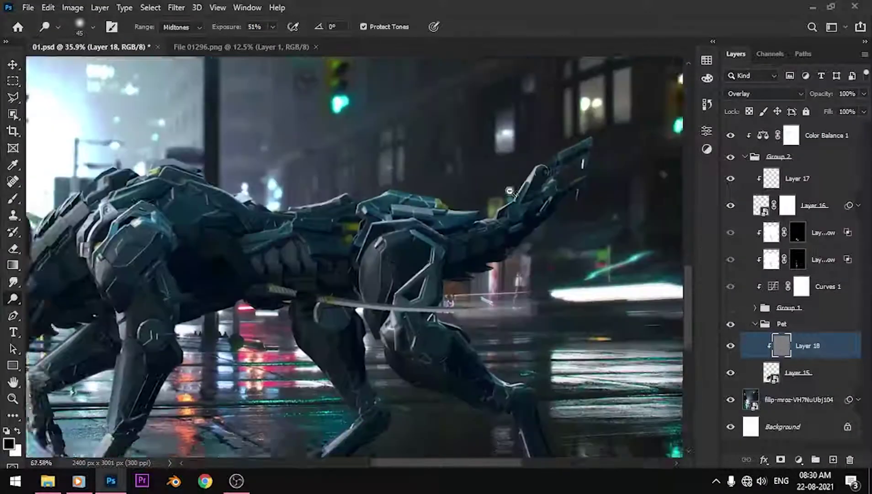
scroll(519, 340, "down", 3)
key("ctrl+s")
scroll(519, 341, "up", 1)
Add a clipped -0.67 Exposure adjustment and move the sword layers into Group 1.
left_click_drag(730, 310, 803, 361)
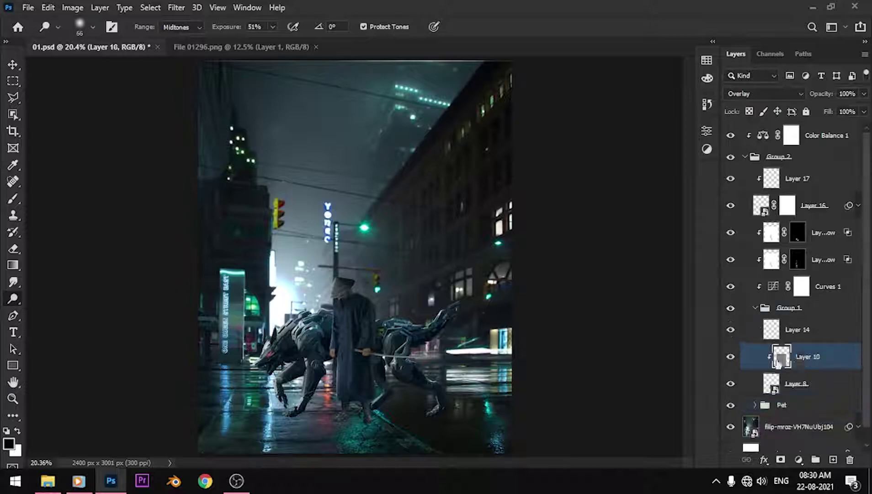
left_click(798, 459)
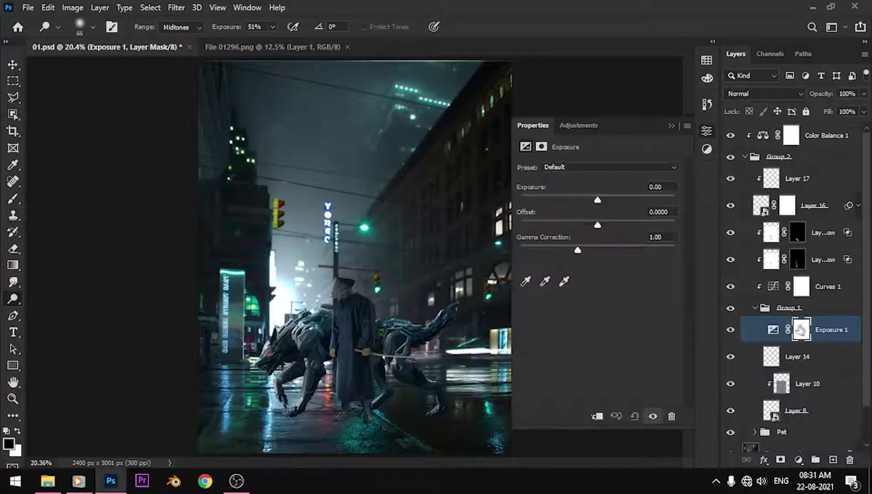
left_click(597, 415)
left_click_drag(797, 178, 804, 347)
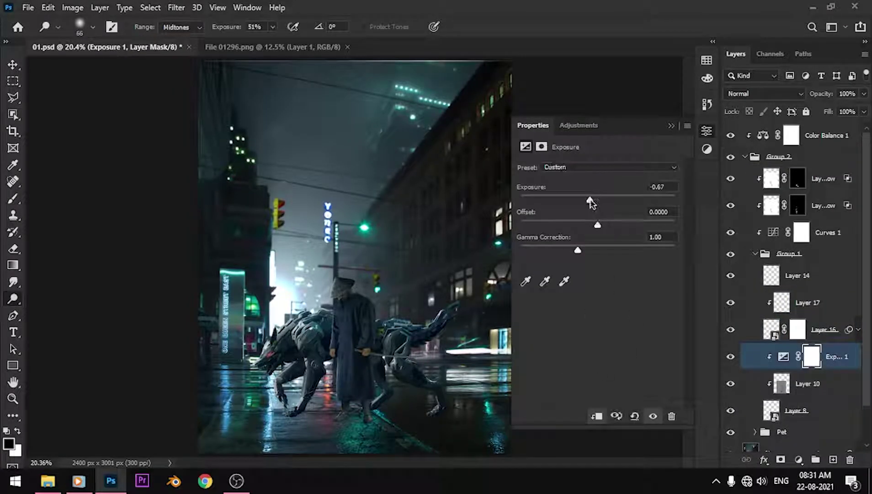
Invert the Exposure mask and paint white inside a lasso around the robe.
left_click(706, 131)
key("ctrl+i")
scroll(314, 354, "up", 5)
key("b")
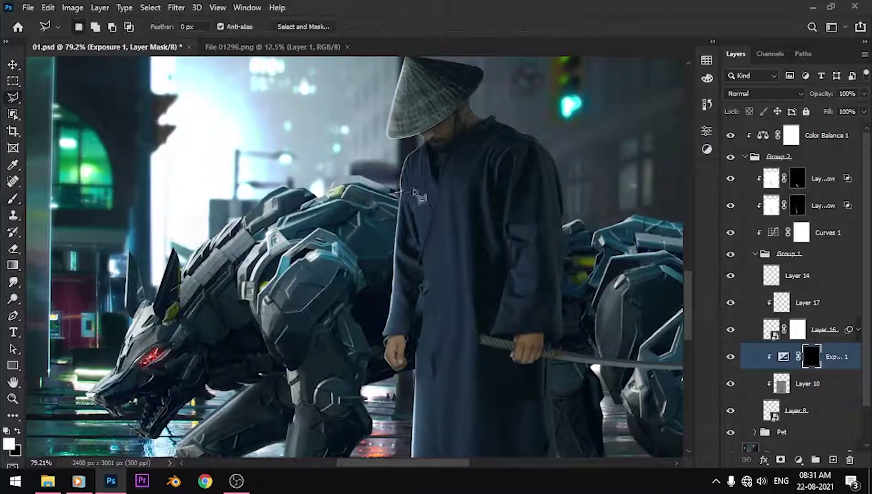
left_click(482, 217)
left_click_drag(622, 269, 642, 136)
key("Return")
left_click_drag(614, 108, 619, 184)
key("b")
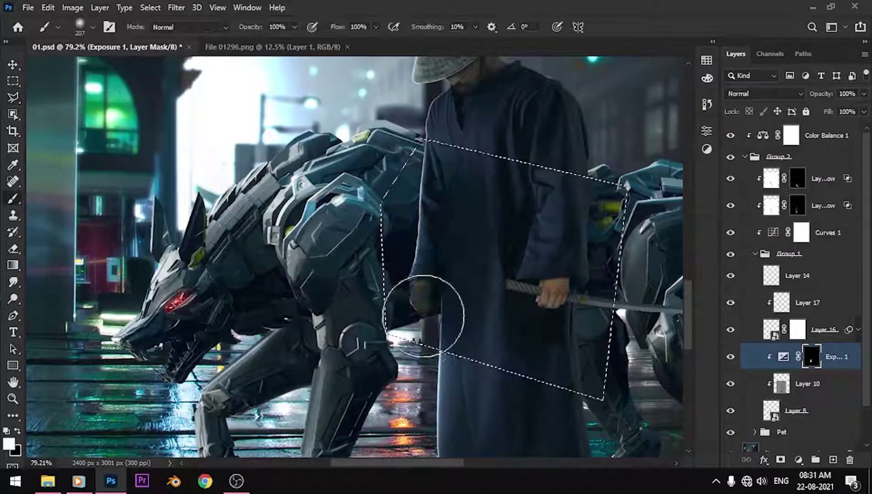
left_click_drag(428, 283, 467, 110)
key("x")
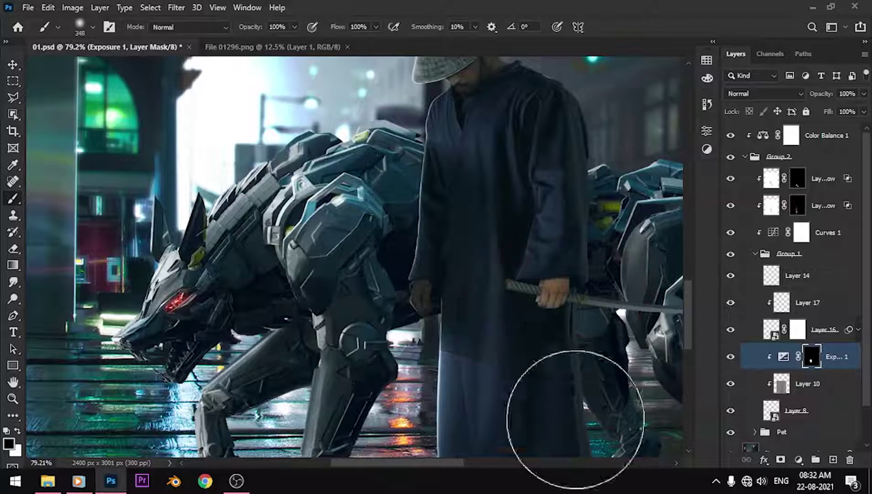
Set the Exposure layer to 76% opacity and collapse Group 1.
key("ctrl+0")
key("v")
key("7")
key("6")
left_click(754, 254)
left_click(769, 352)
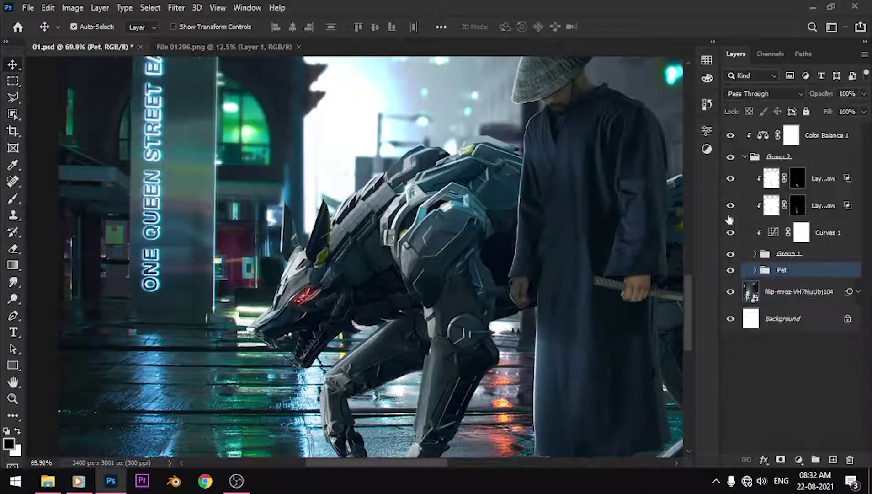
Move Layer 19 into Group 2 as Color Dodge and brush rim light on the hat.
left_click_drag(779, 290, 786, 220)
left_click(766, 94)
key("b")
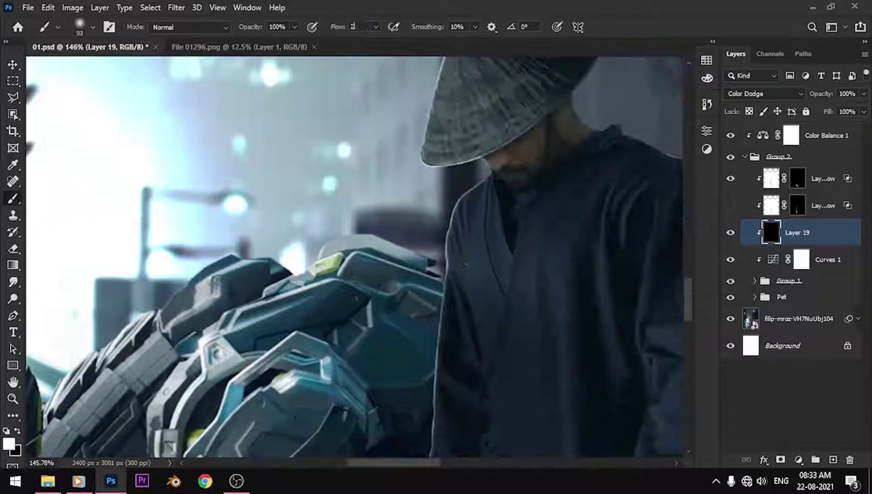
scroll(408, 162, "up", 3)
left_click_drag(408, 163, 422, 262)
scroll(422, 262, "up", 2)
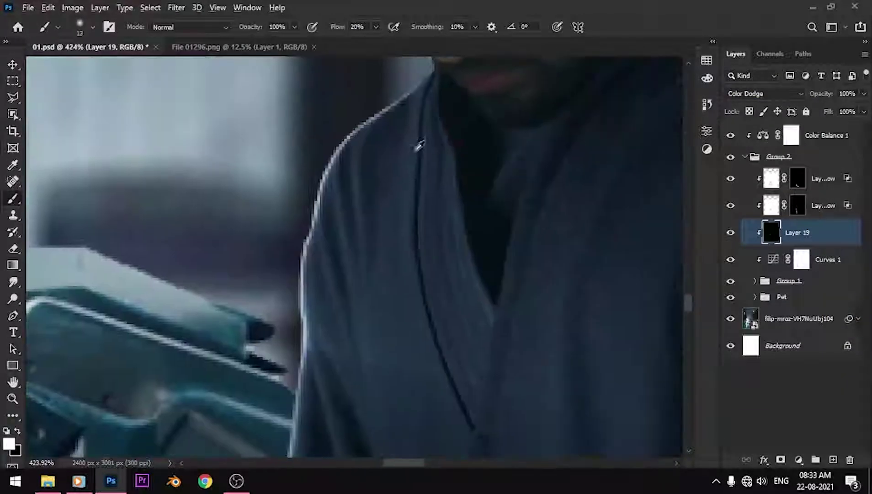
key("x")
Paint Color Dodge highlights along the robe with a smaller brush, then save.
left_click_drag(341, 210, 335, 281)
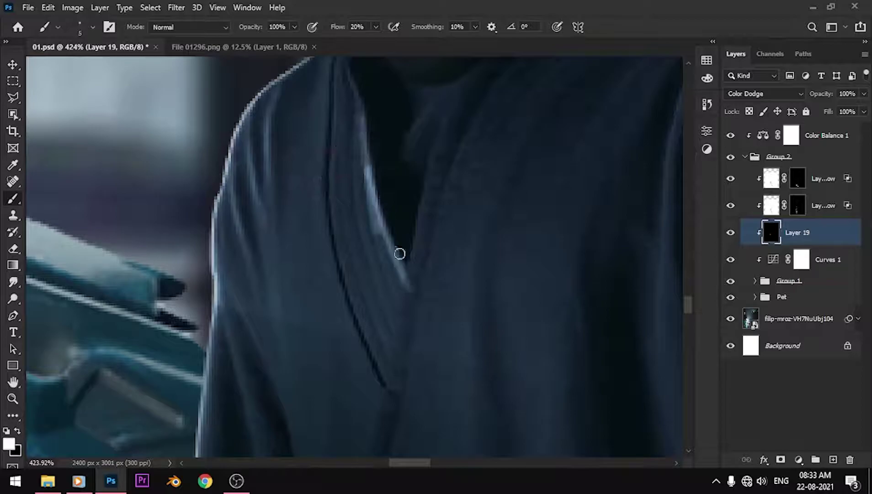
scroll(319, 247, "down", 2)
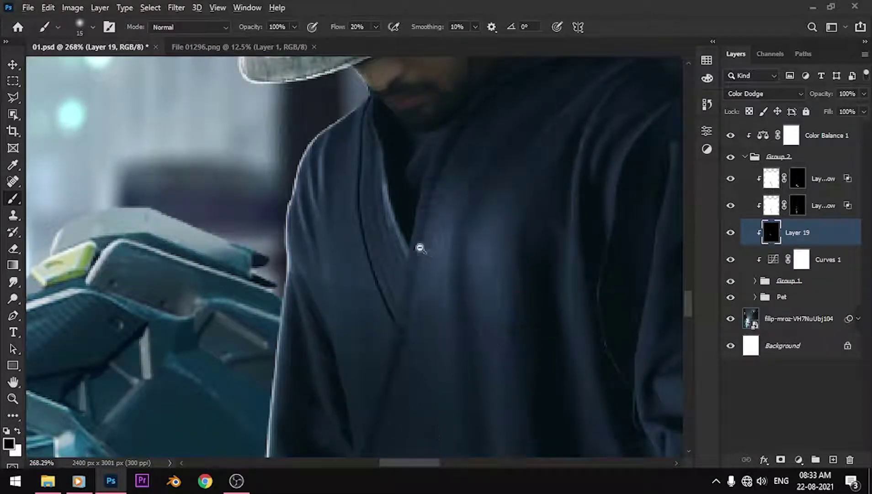
scroll(420, 247, "down", 2)
scroll(467, 210, "down", 5)
scroll(444, 217, "up", 2)
key("x")
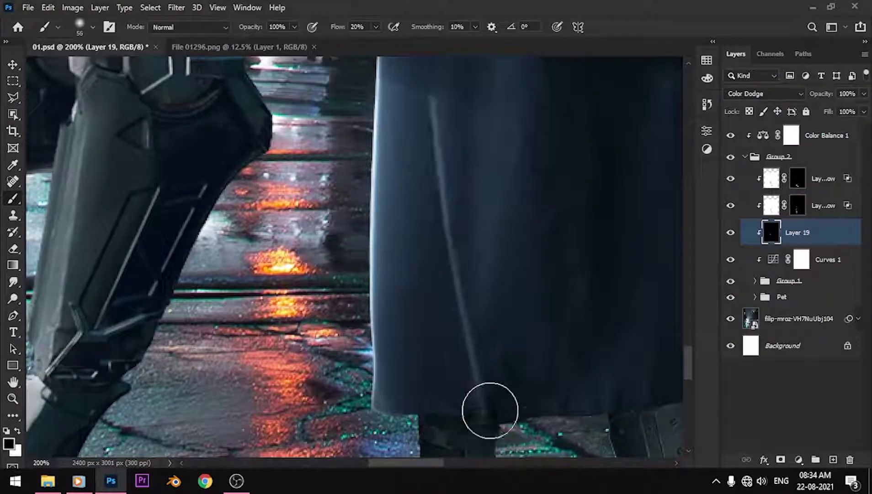
scroll(489, 410, "down", 5)
scroll(381, 380, "up", 6)
key("x")
key("bracketleft")
key("bracketleft")
key("bracketleft")
scroll(494, 303, "right", 5)
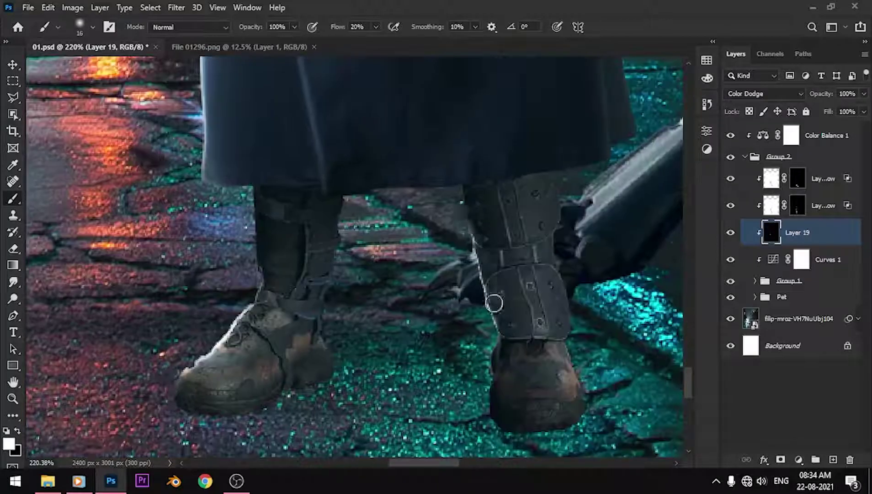
scroll(377, 375, "down", 8)
key("ctrl+s")
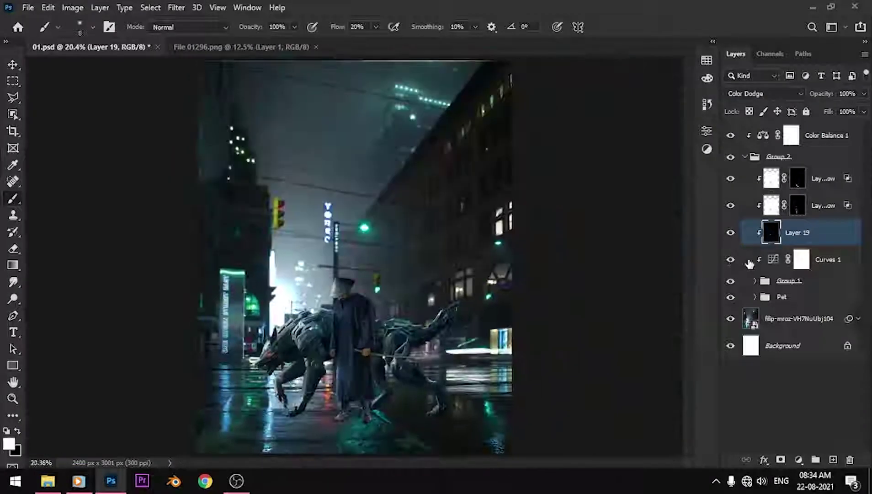
Raise the Curves 1 black point to input 7.
left_click(773, 259)
left_click_drag(547, 332, 552, 338)
left_click(676, 274)
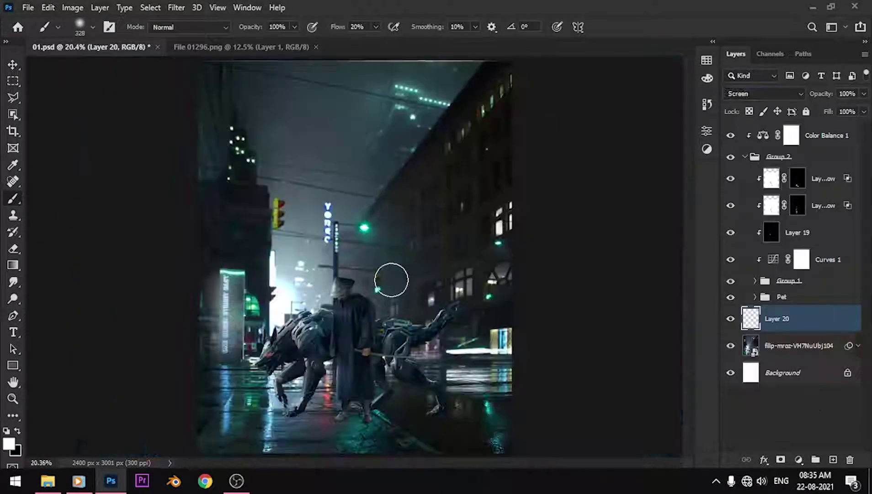
Sample red and add a new Color Dodge layer inside a Glow group.
left_click(365, 226, "alt")
scroll(257, 373, "up", 5)
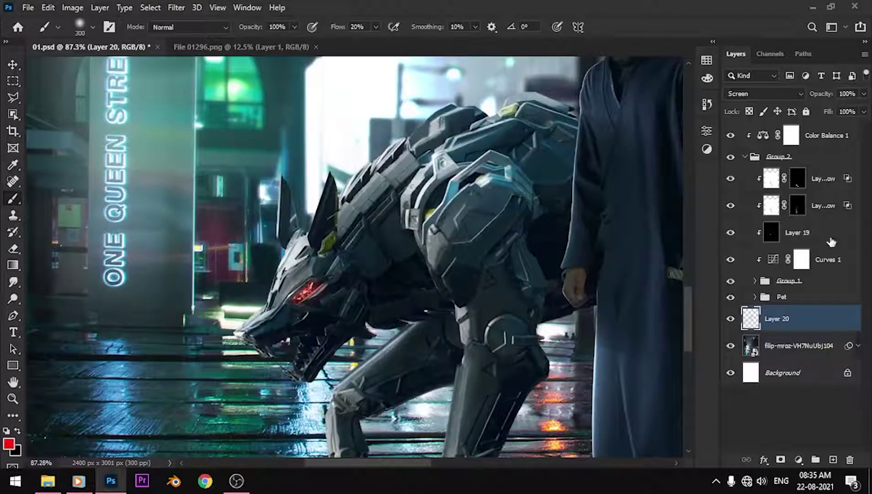
key("ctrl+shift+alt+n")
key("ctrl+g")
left_click(763, 93)
left_click(768, 210)
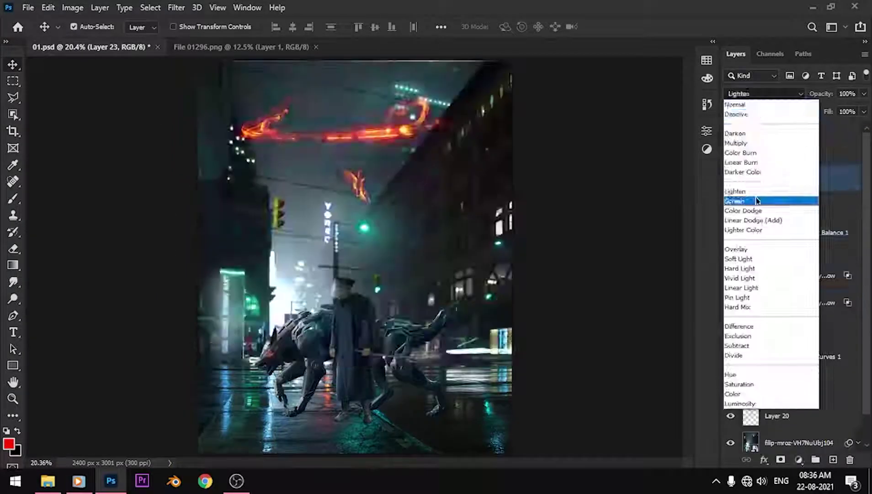
Set the fire layer to Screen and choose orange as the foreground colour.
left_click(757, 200)
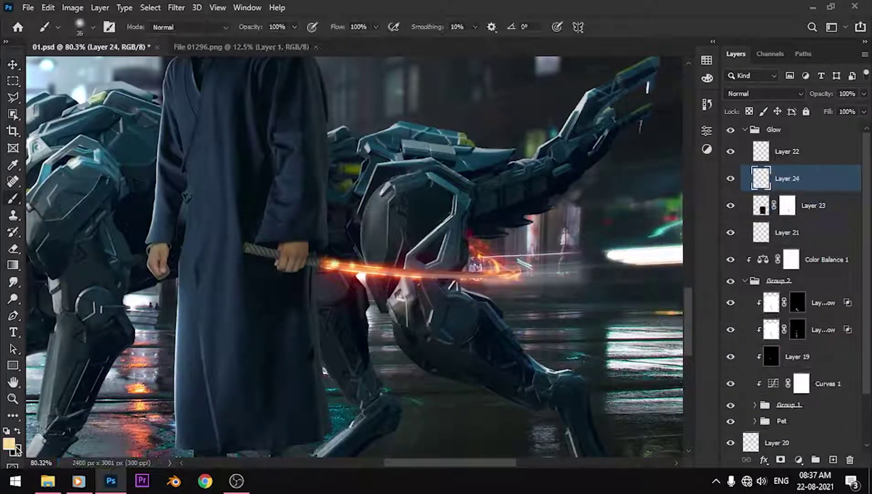
left_click(15, 448)
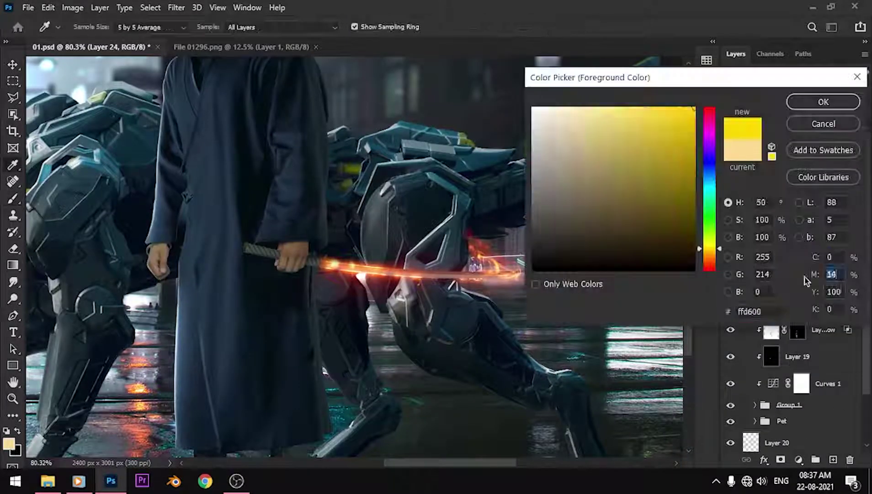
left_click(821, 101)
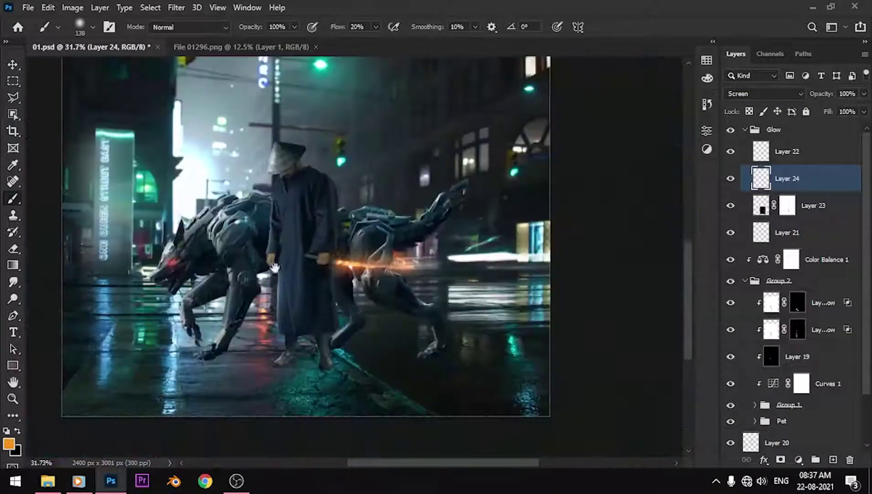
Select the robe edge with the Polygonal Lasso and paint the sword's orange glow onto it.
key("l")
scroll(378, 278, "up", 2)
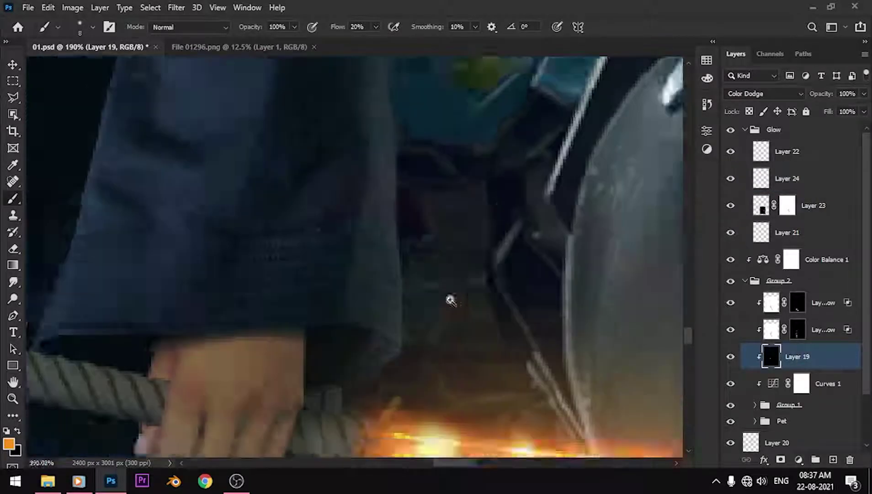
scroll(401, 355, "up", 2)
scroll(364, 116, "down", 2)
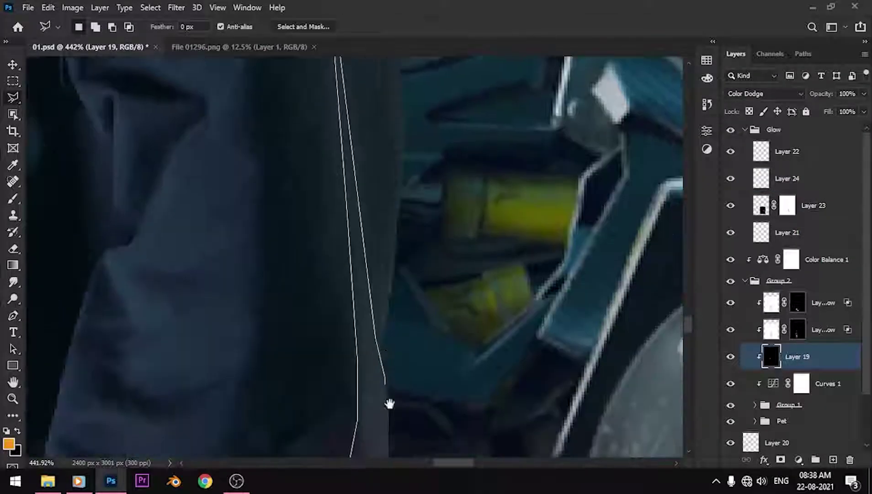
double_click(372, 371)
key("b")
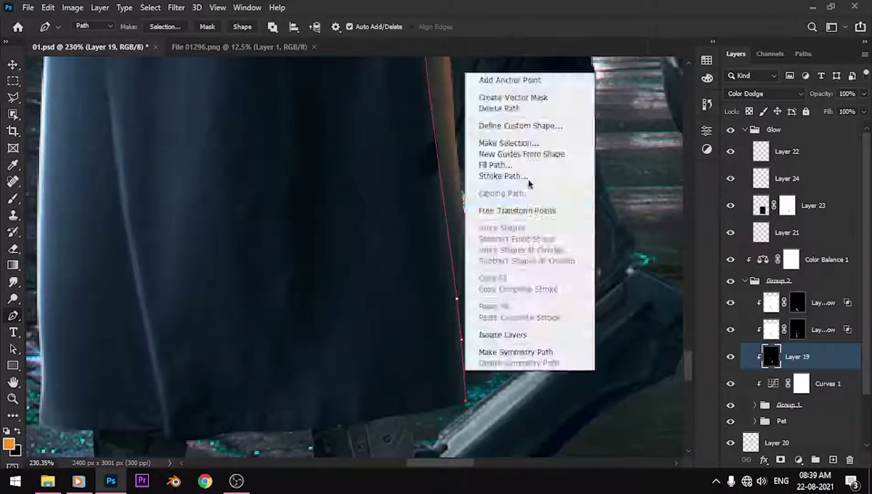
left_click(575, 268)
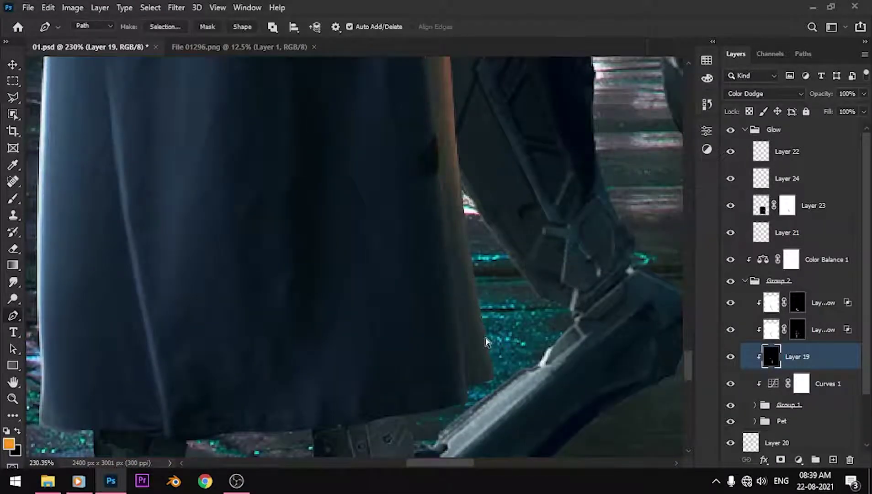
scroll(432, 110, "up", 5)
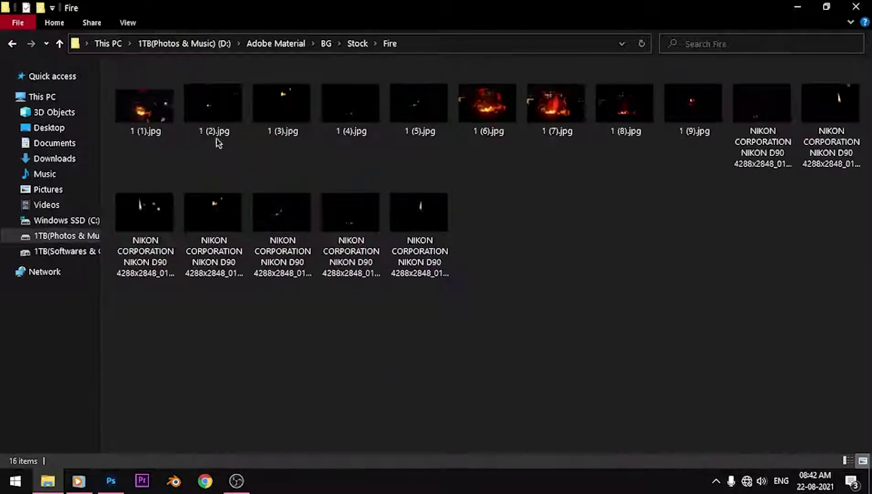
Scroll through the Fire stock folder's NIKON fire photos.
scroll(524, 290, "up", 1, "ctrl")
scroll(744, 139, "up", 1, "ctrl")
scroll(676, 399, "down", 3)
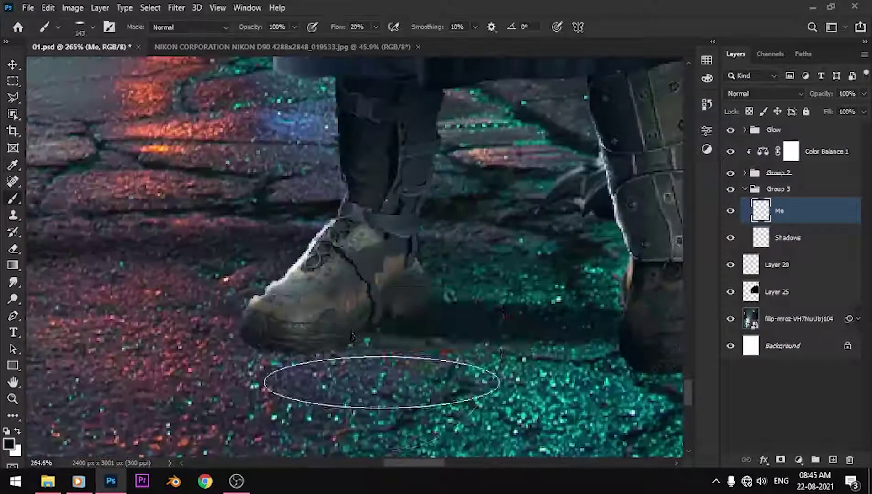
Add a new layer in Group 3 and stretch a shadow flat under the feet.
left_click_drag(521, 337, 329, 336)
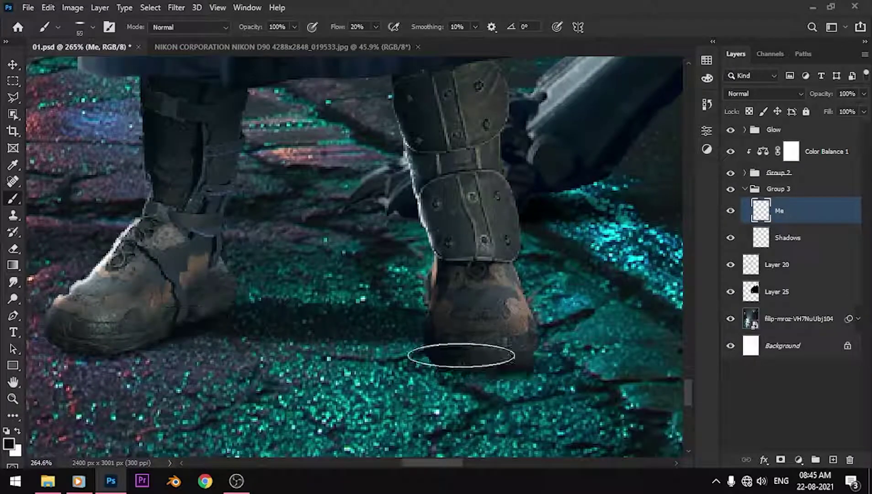
scroll(316, 381, "down", 5)
left_click(834, 459)
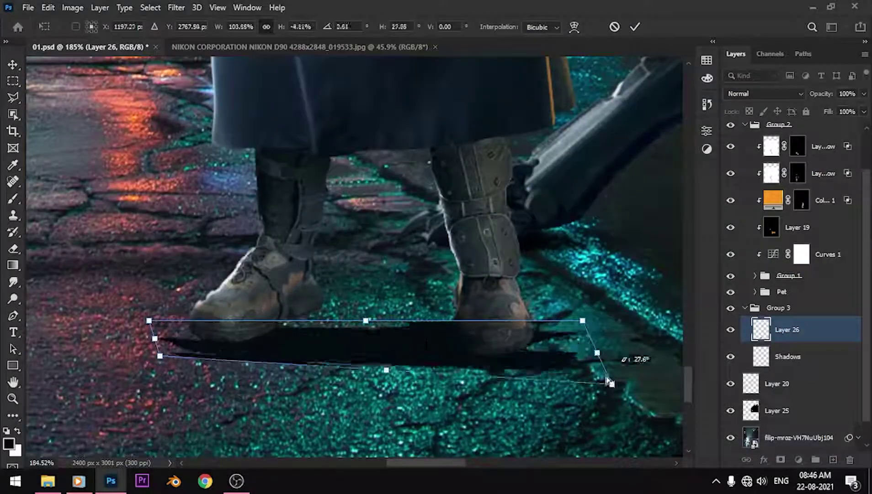
mouse_move(611, 382)
left_mouse_down()
mouse_move(526, 363)
mouse_move(584, 351)
left_mouse_up()
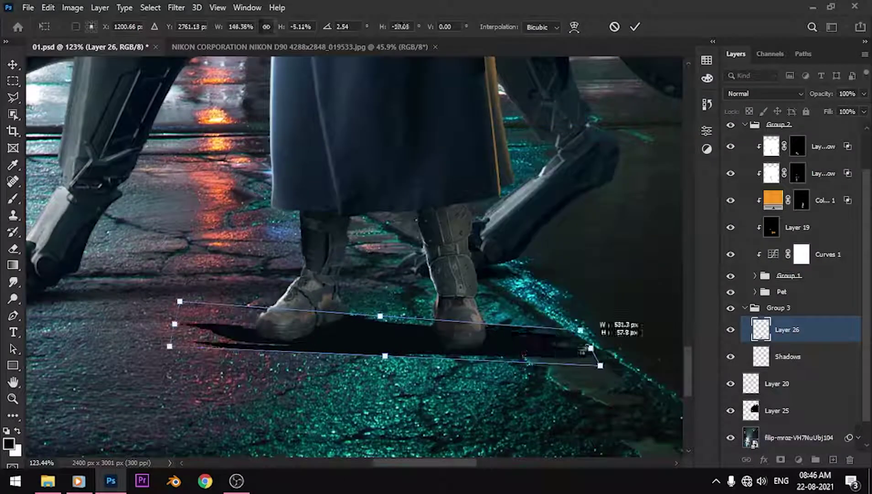
key("Return")
left_click(176, 8)
Keep the shadow layer at Normal blending and lower its opacity to 55%.
left_click(415, 234)
left_click(759, 99)
left_click(763, 94)
key("Escape")
key("e")
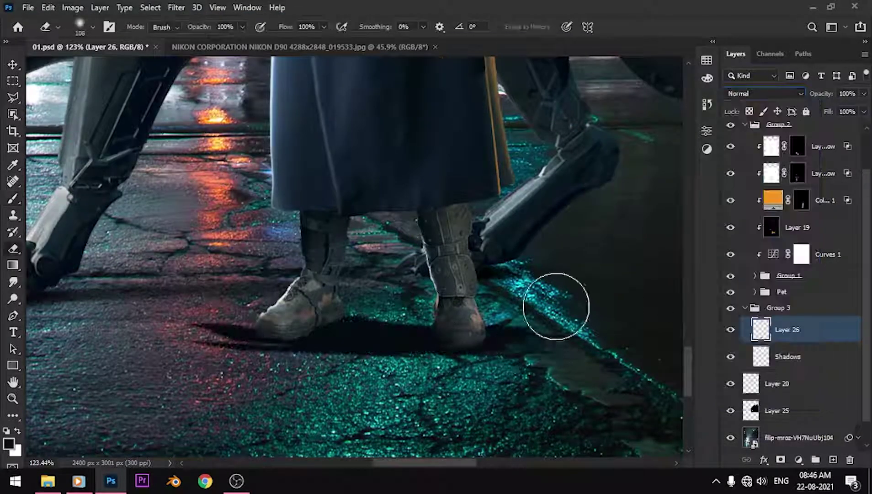
key("ctrl+0")
left_click_drag(821, 93, 789, 97)
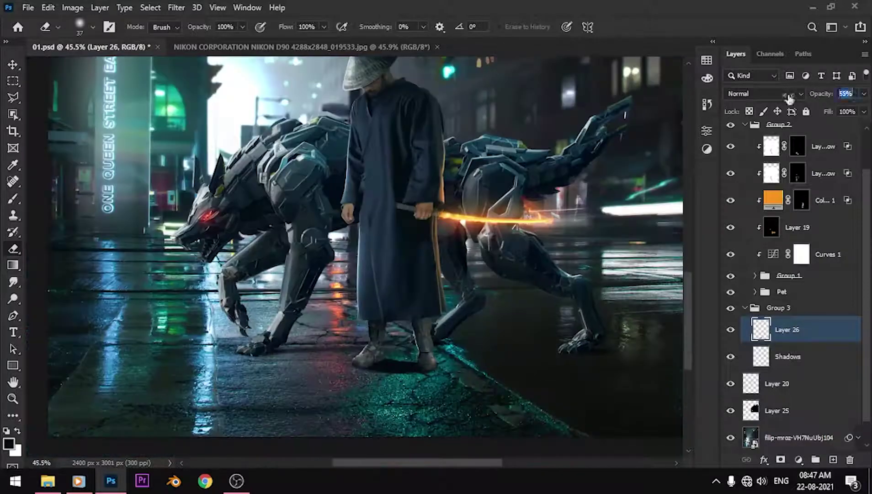
Add another layer and start a polygonal shadow outline at the boot's heel, then drop it.
left_click(832, 458)
key("l")
scroll(402, 356, "up", 5)
left_click(402, 292)
left_click(670, 321)
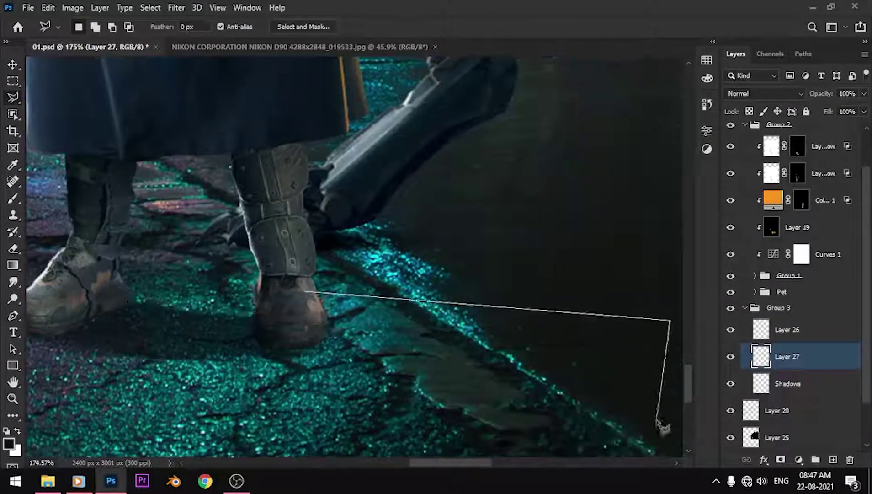
key("ctrl+d")
scroll(173, 307, "down", 3)
scroll(282, 254, "up", 2)
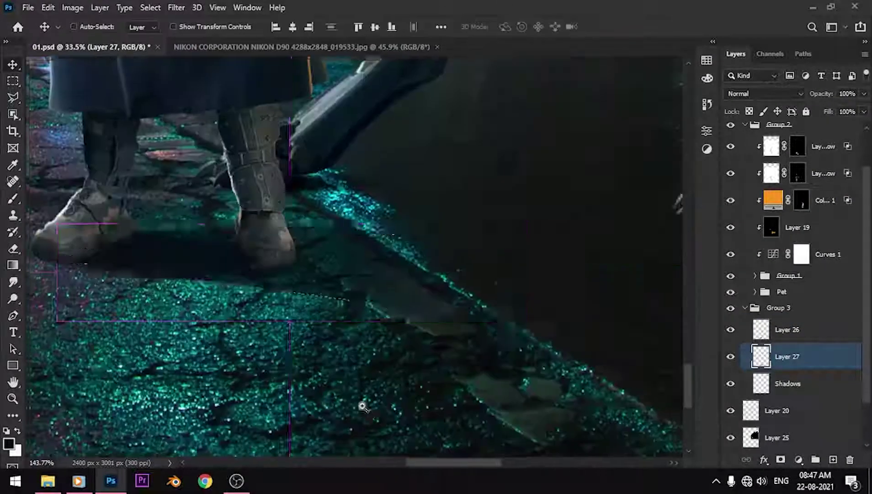
Paint a soft black shadow stroke under the boots and delete the unused Layer 27.
key("b")
left_click_drag(473, 366, 628, 374)
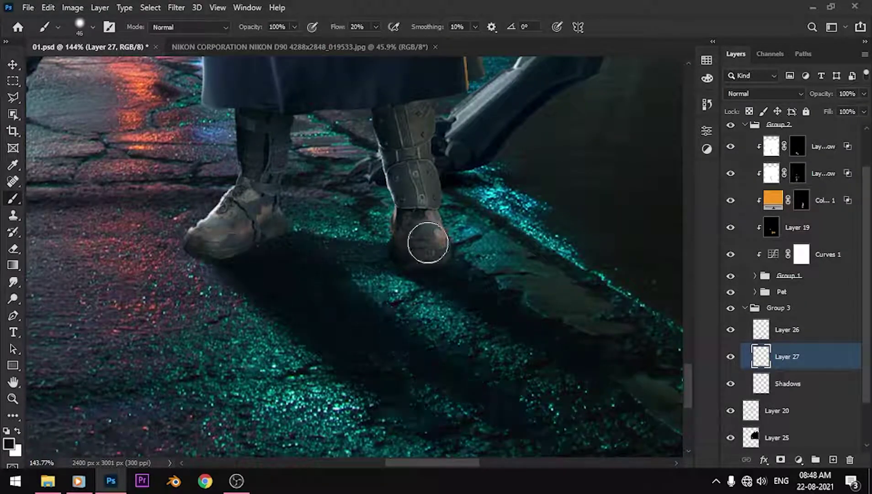
key("e")
scroll(428, 242, "down", 3)
scroll(294, 329, "down", 3)
key("Delete")
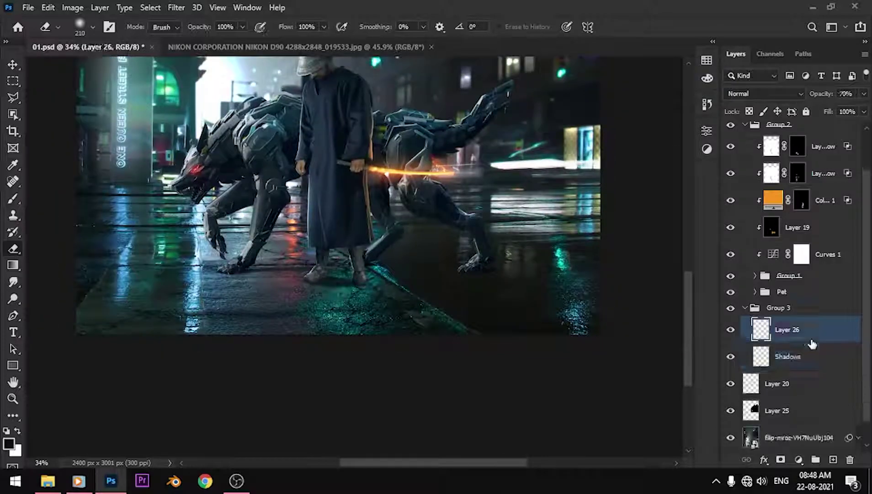
scroll(421, 317, "up", 2)
scroll(420, 317, "up", 4)
Outline a Polygonal Lasso shadow from the left shoe and fill it with an enlarged soft brush.
key("l")
left_click(302, 267)
left_click(623, 350)
left_click(214, 254)
left_click(292, 230)
left_click(340, 230)
key("b")
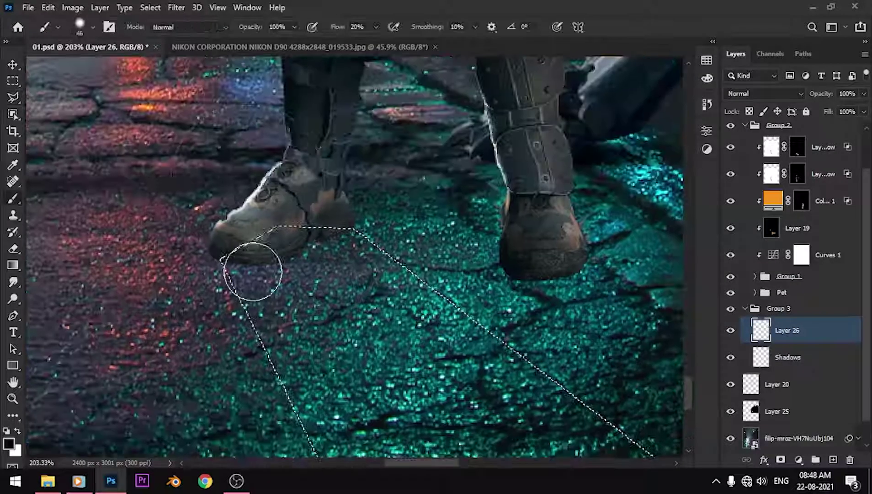
key("bracketright")
key("bracketright")
key("bracketright")
key("ctrl+d")
key("l")
scroll(377, 277, "down", 5)
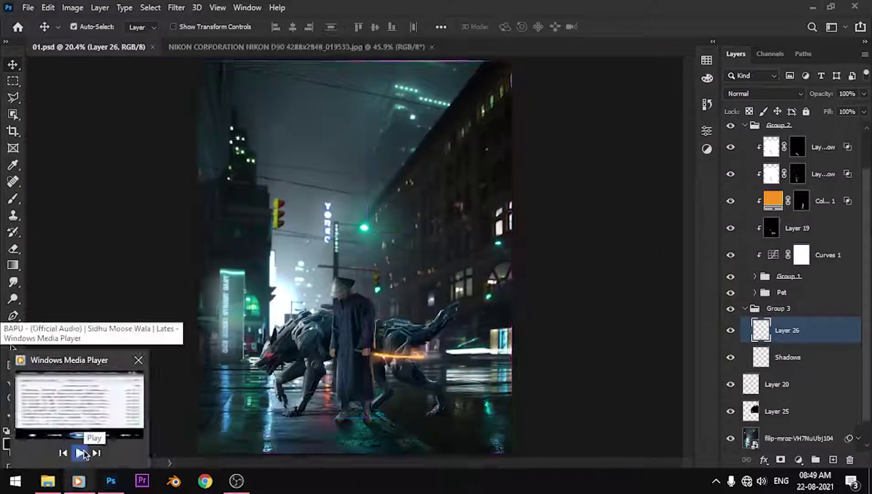
Browse Explorer folders for the fire image File 00310.
left_click(47, 480)
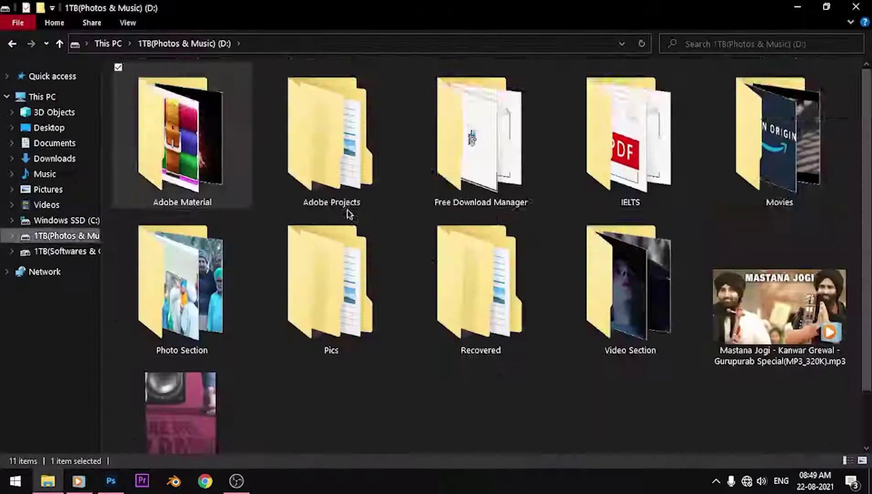
key("m")
key("Return")
key("alt+Left")
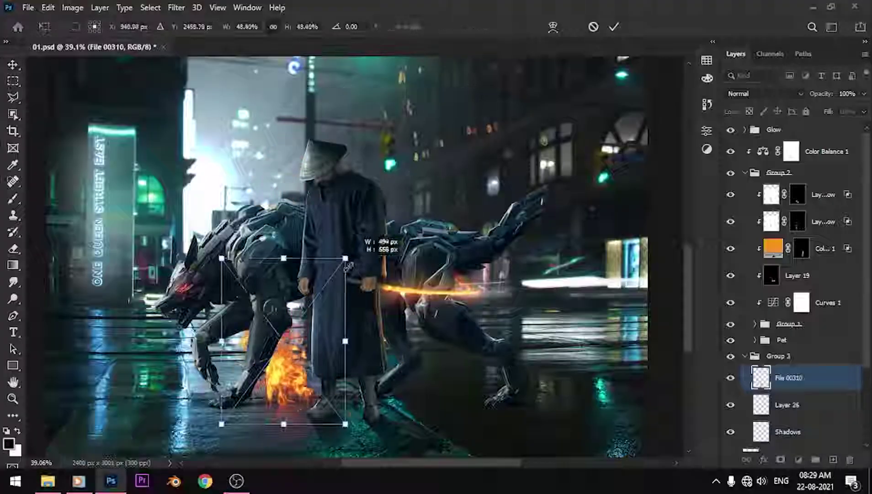
Set the fire layer to Screen blending and Free Transform it at the sword's tip.
key("Return")
left_click(763, 94)
left_click(731, 200)
key("ctrl+t")
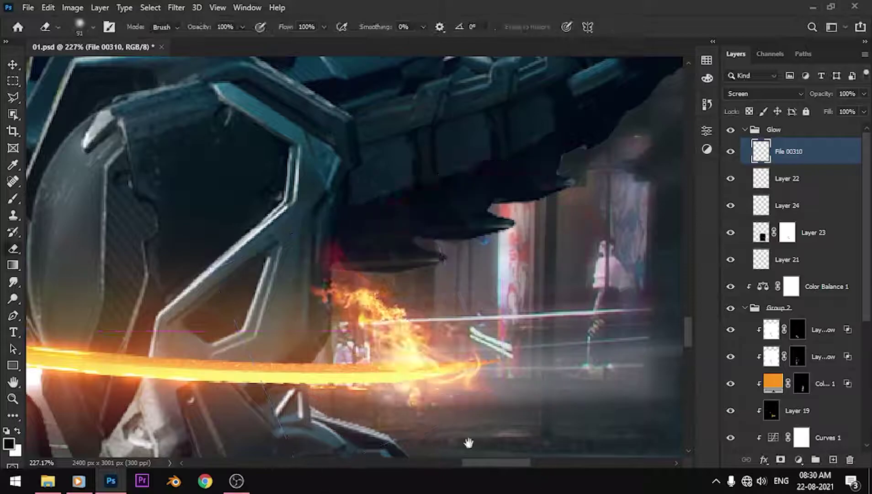
left_click_drag(469, 442, 511, 379)
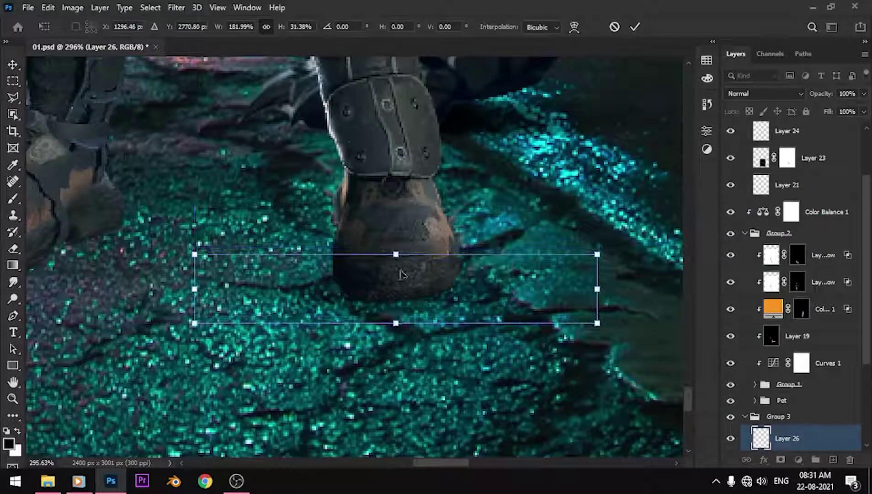
Scroll the view left toward the front boot's shadow.
scroll(414, 283, "left", 5)
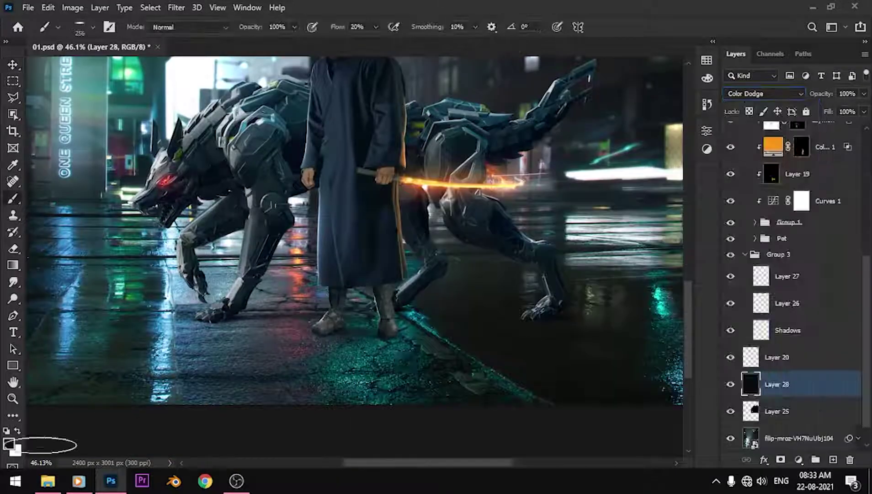
Choose an orange foreground colour and set Layer 28's blend mode to Soft Light.
left_click(8, 442)
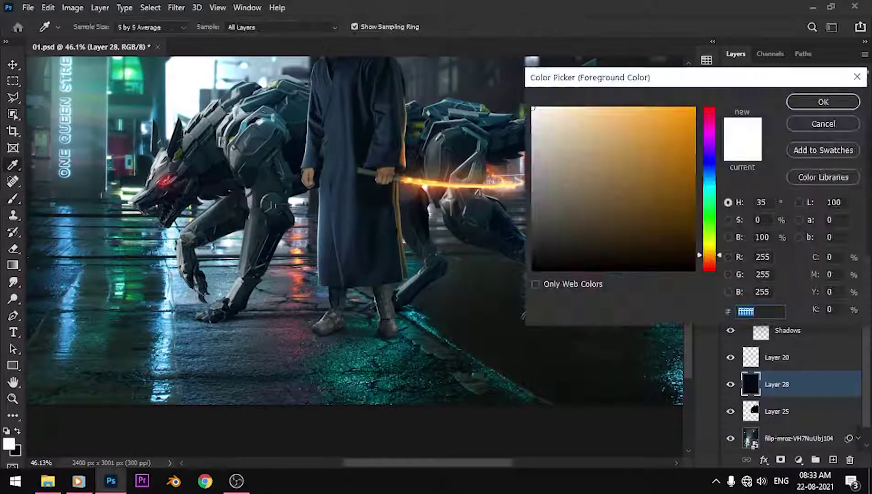
left_click(823, 99)
double_click(832, 373)
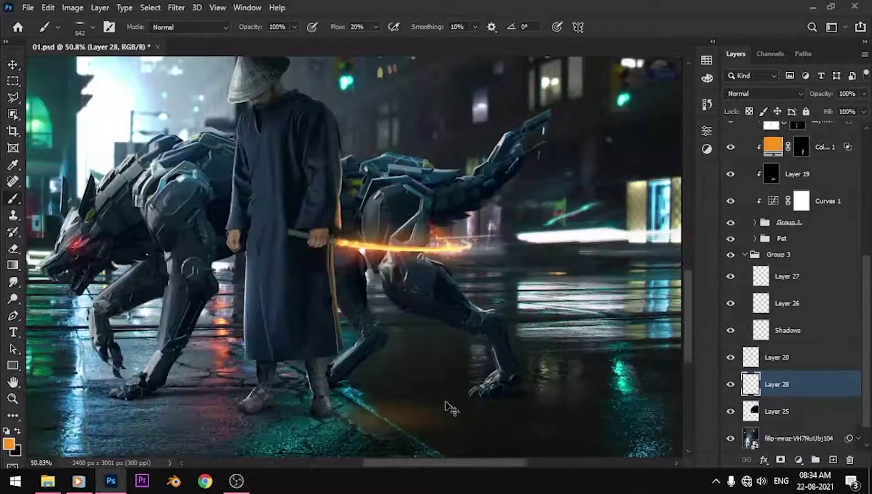
left_click(763, 93)
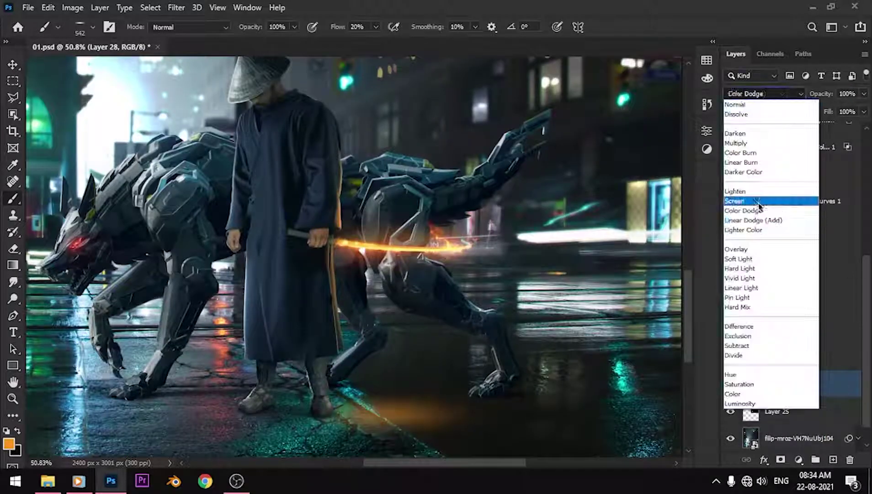
left_click(750, 250)
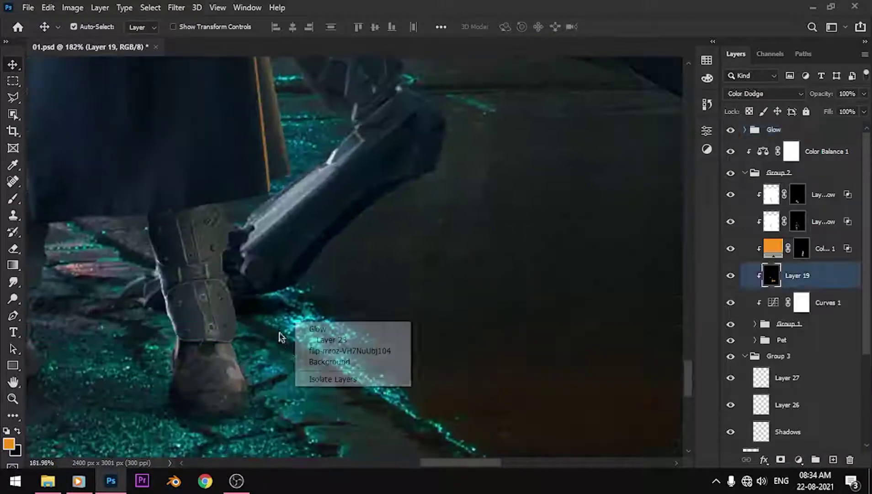
Shrink a brush for fine shading on the wolf's leg, then convert Group 2 to a smart object.
key("b")
right_click(281, 337)
key("Escape")
scroll(222, 275, "up", 3)
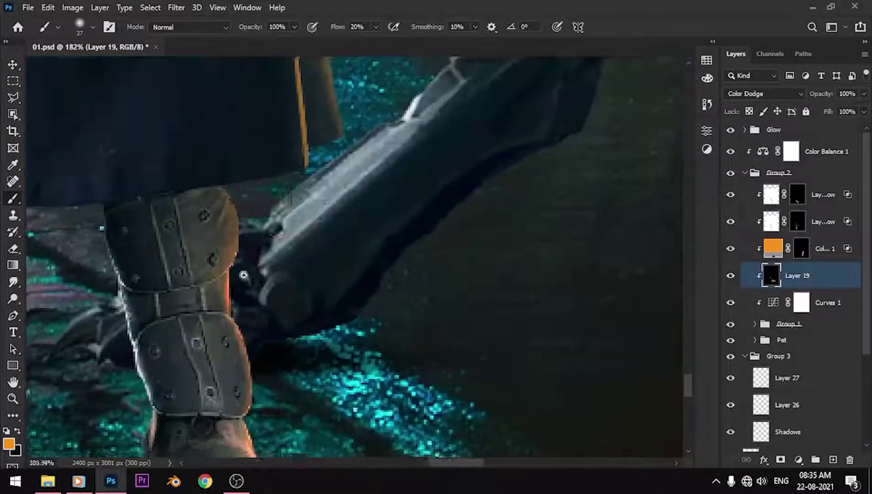
key("bracketleft")
key("bracketleft")
key("bracketleft")
scroll(222, 275, "up", 3)
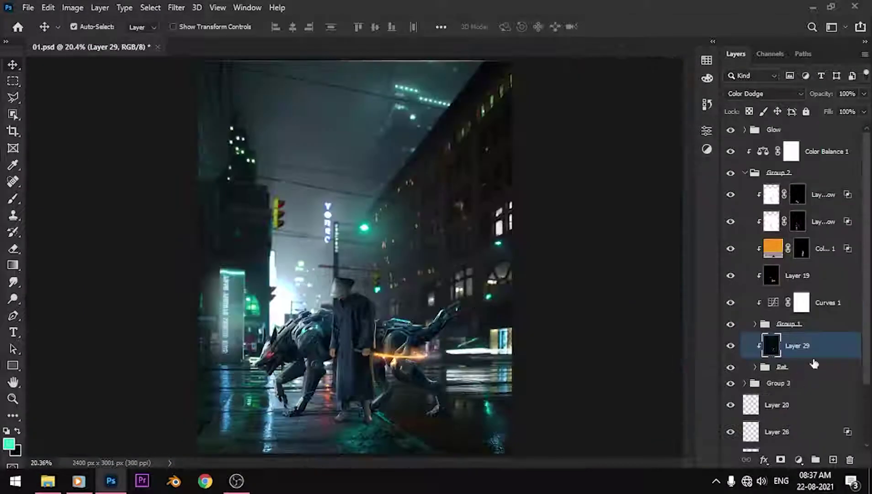
left_click(762, 176)
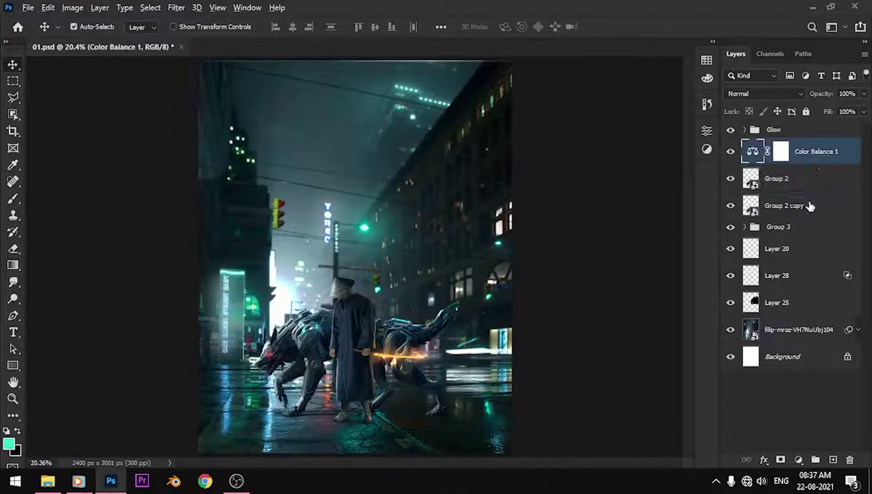
Duplicate Group 2 and flip the copy vertically below the feet as a reflection.
key("ctrl+j")
key("b")
right_click(361, 173)
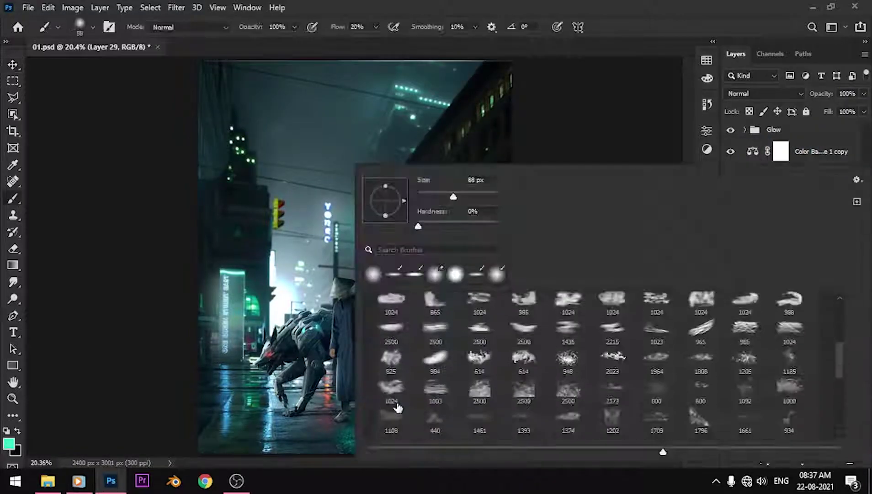
key("Escape")
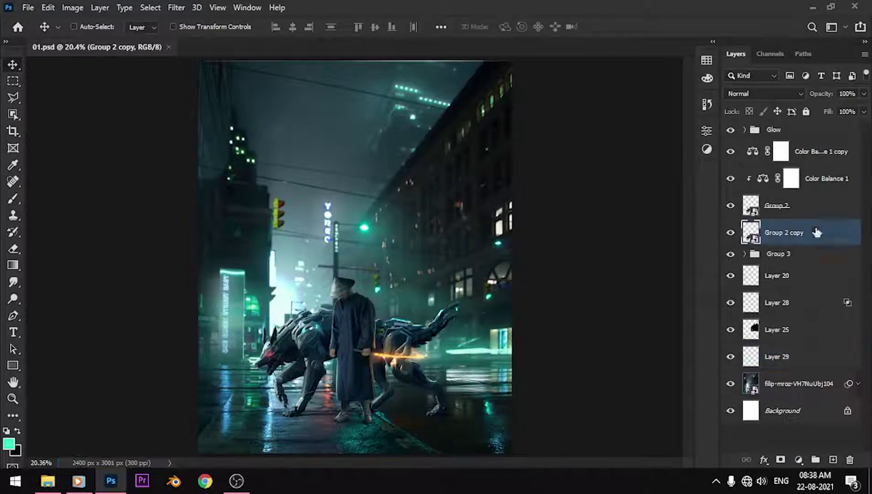
key("ctrl+t")
left_click_drag(355, 61, 355, 452)
key("Return")
Fade the reflection with Blend If and darken it with Hue/Saturation Lightness.
right_click(841, 238)
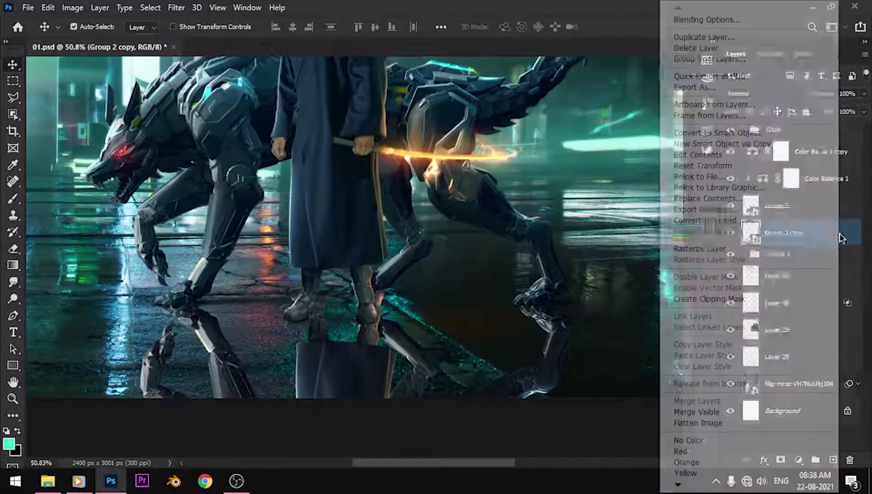
double_click(847, 234)
left_click_drag(642, 316, 550, 316)
key("Return")
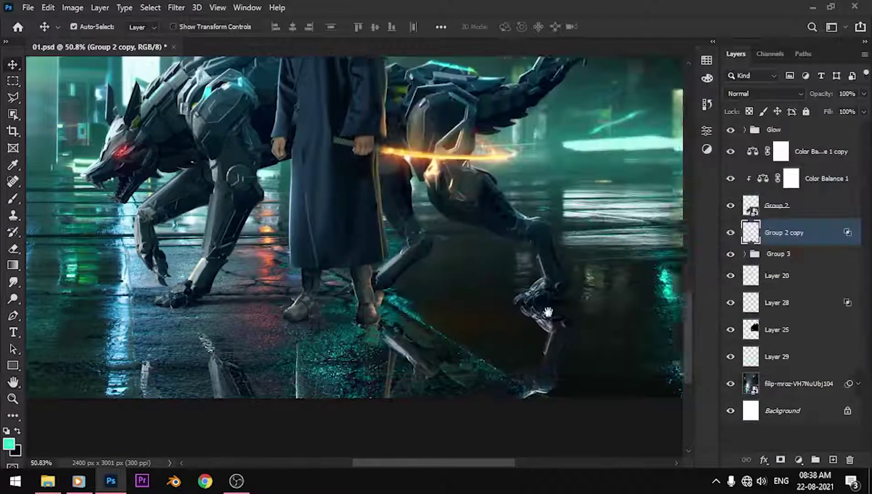
key("ctrl+u")
left_click_drag(401, 223, 376, 223)
key("Return")
Erase the reflection's stray edges and soften it with Gaussian Blur.
key("e")
scroll(266, 401, "down", 3)
scroll(358, 268, "up", 4)
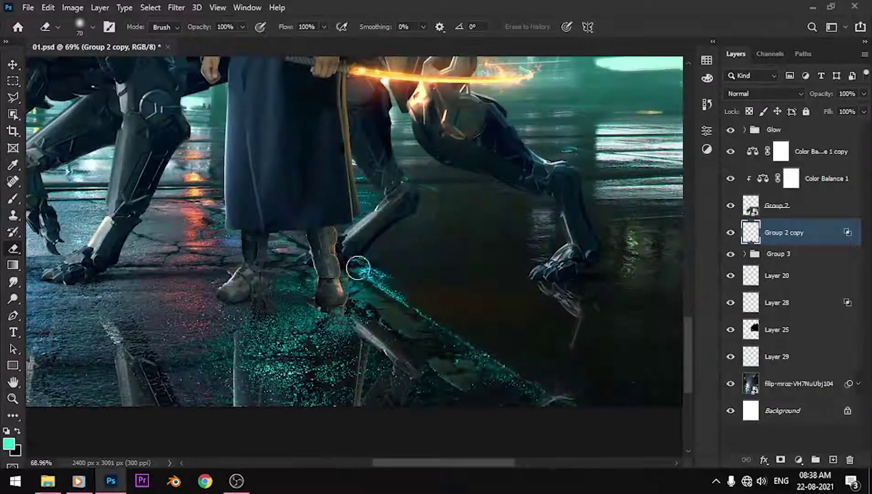
scroll(358, 268, "down", 5)
key("v")
key("ctrl+alt+f")
key("Return")
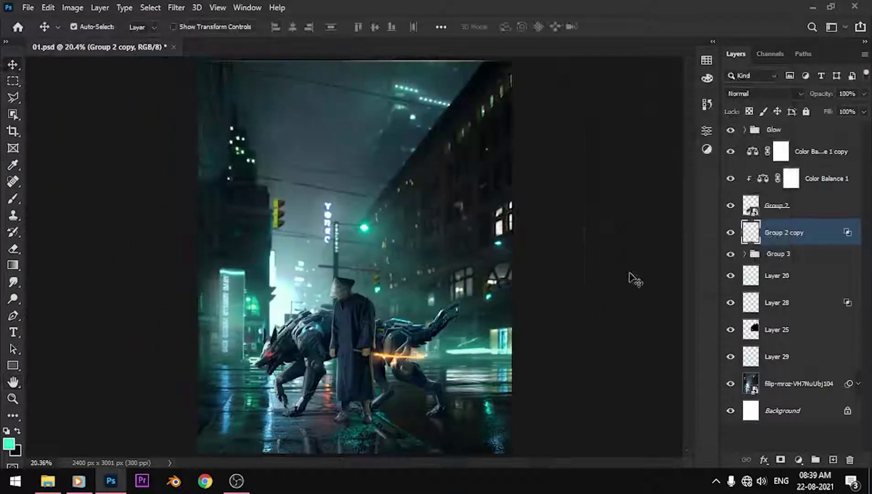
Add another layer and outline a shadow beside the left shoe for brush painting.
left_click(833, 460)
scroll(361, 413, "up", 10)
key("l")
left_click(445, 290)
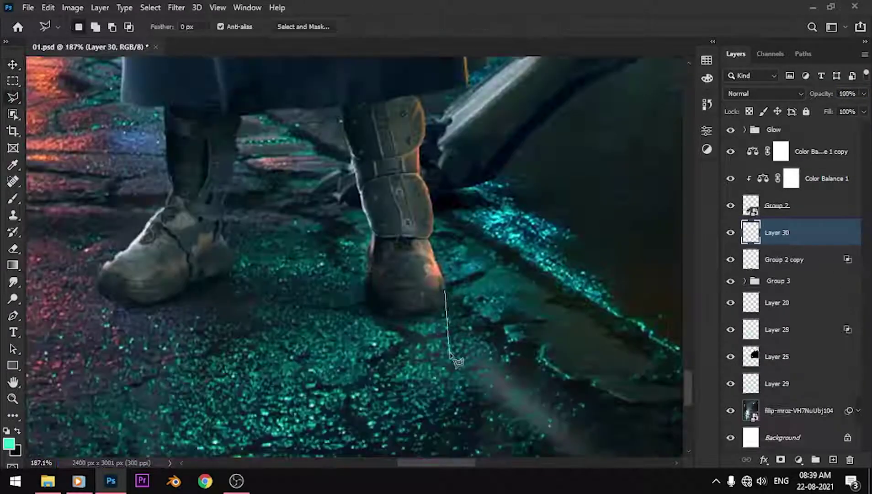
double_click(92, 354)
key("b")
right_click(196, 183)
scroll(320, 274, "down", 5)
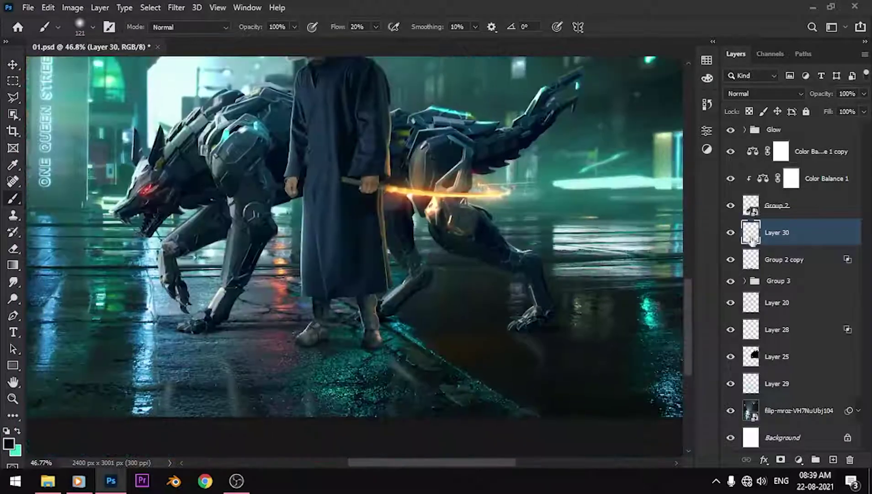
key("v")
key("ctrl+0")
Stamp a merged copy of the visible layers and group the lower layers into BG.
key("ctrl+alt+shift+e")
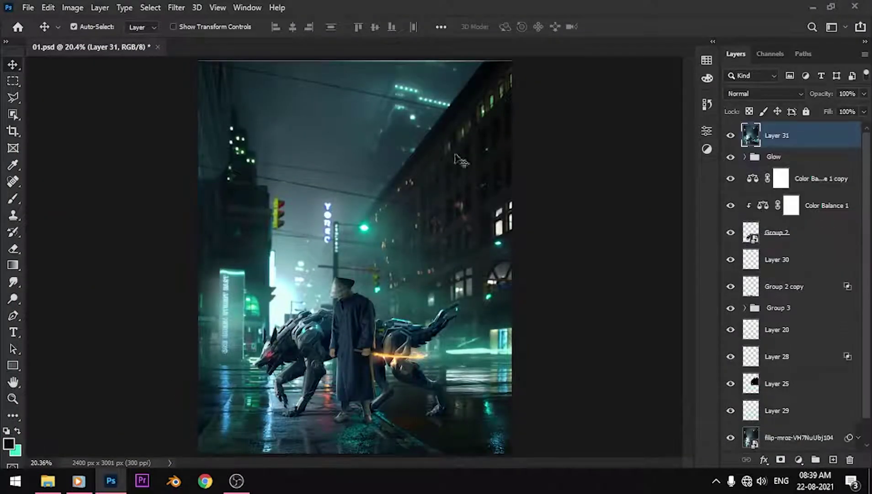
left_click(832, 459)
key("b")
key("ctrl+g")
left_click(745, 351)
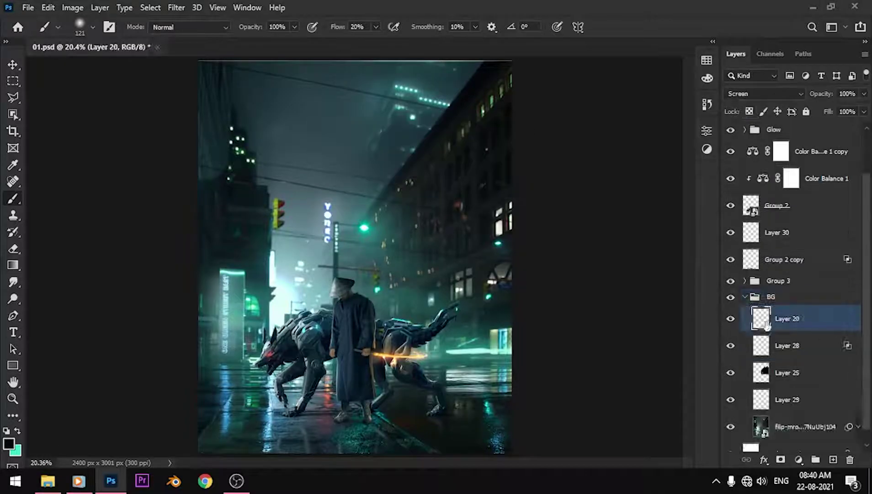
key("v")
scroll(400, 155, "up", 5)
scroll(821, 265, "down", 2)
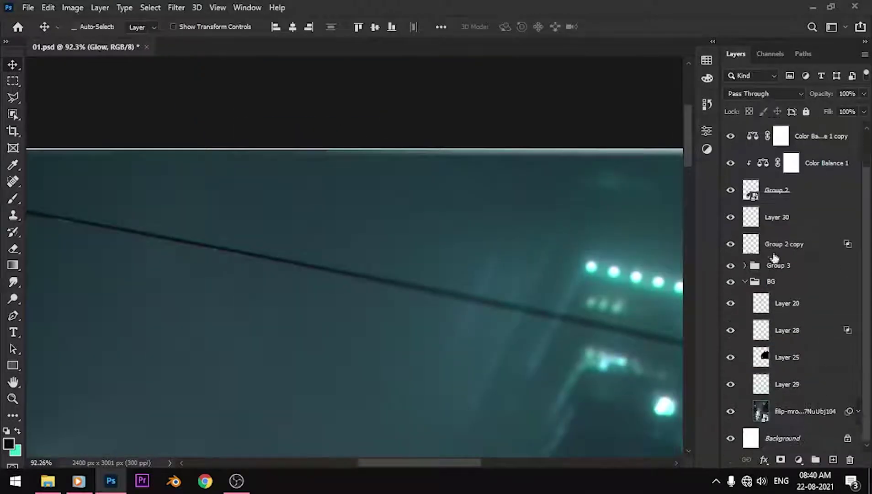
Enlarge the BG group slightly, stamp a new merged Layer 33 and save the document.
left_click(770, 281)
key("ctrl+t")
key("Return")
key("ctrl+0")
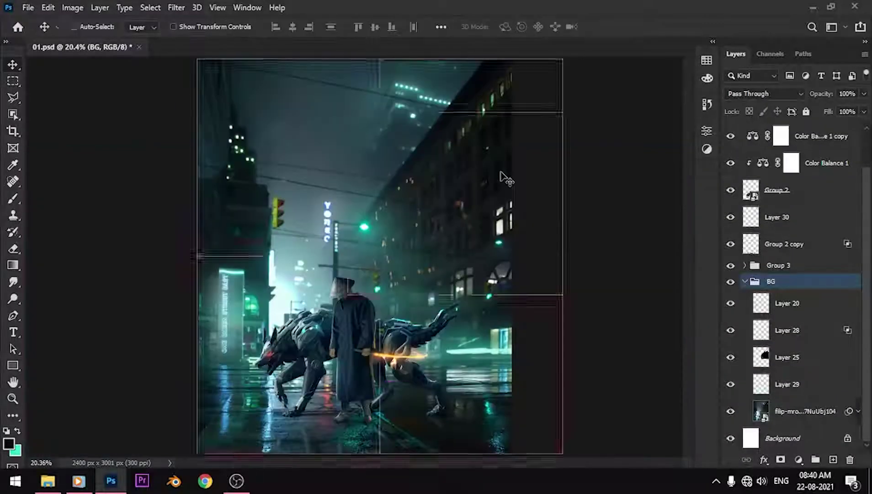
key("ctrl+alt+shift+e")
key("ctrl+s")
left_click(495, 94)
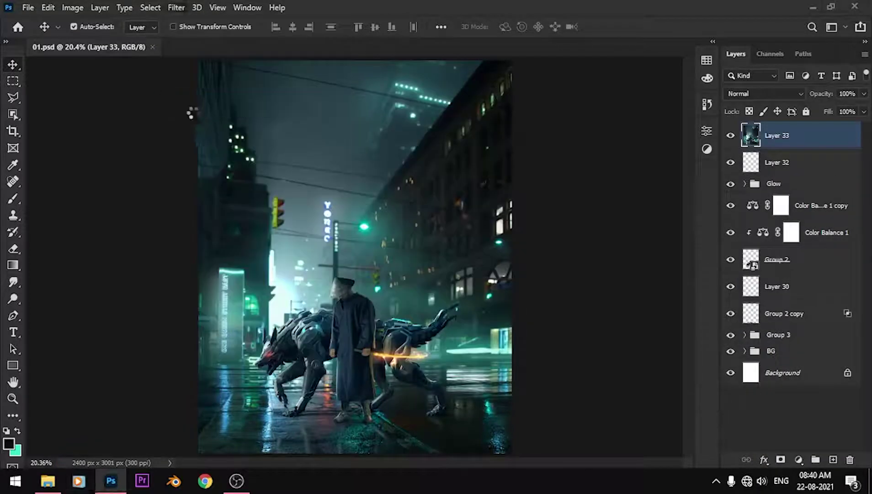
key("ctrl+shift+a")
Raise Exposure to +0.15 and lift the tone curve's black point in Camera Raw.
left_click(859, 169)
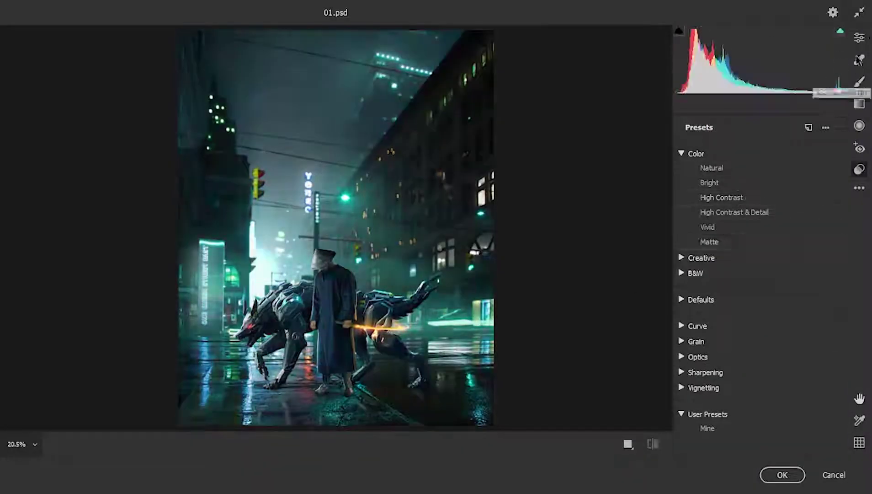
key("e")
left_click_drag(755, 280, 757, 280)
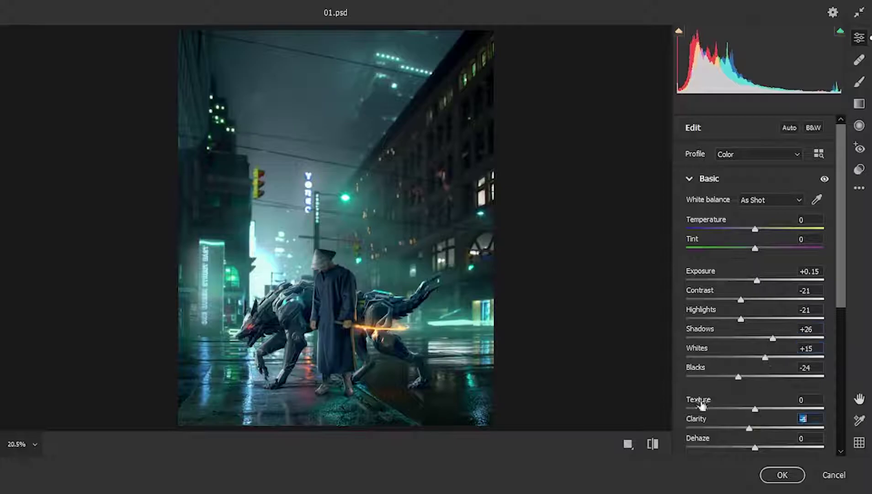
left_click(708, 178)
left_click(730, 139)
left_click_drag(685, 298, 687, 298)
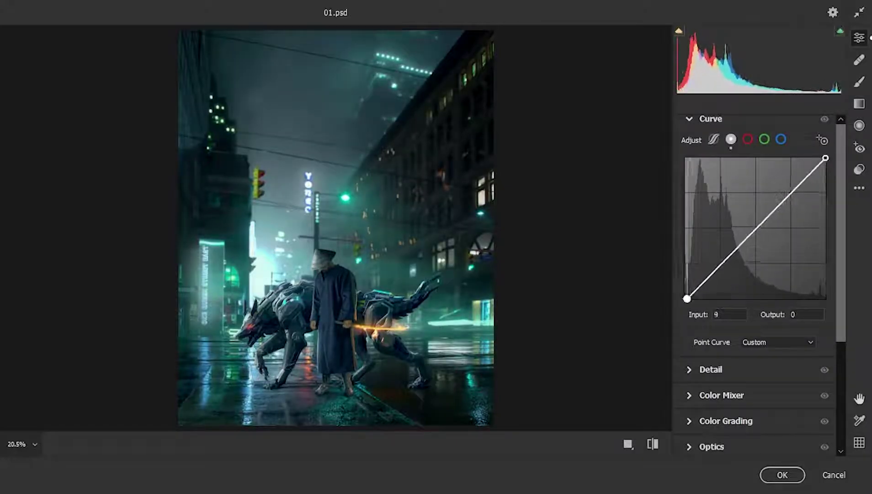
scroll(740, 187, "up", 5)
Apply the High Contrast preset and fine-tune the basic tone sliders.
left_click(859, 169)
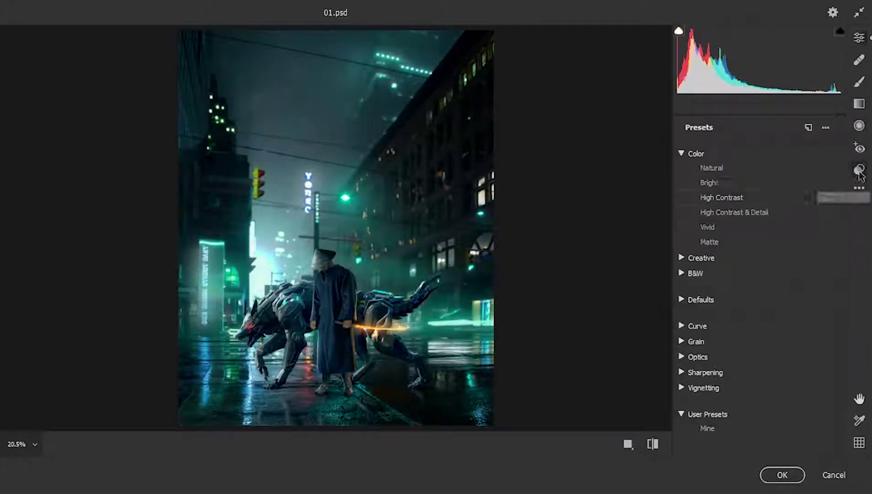
left_click(711, 197)
key("e")
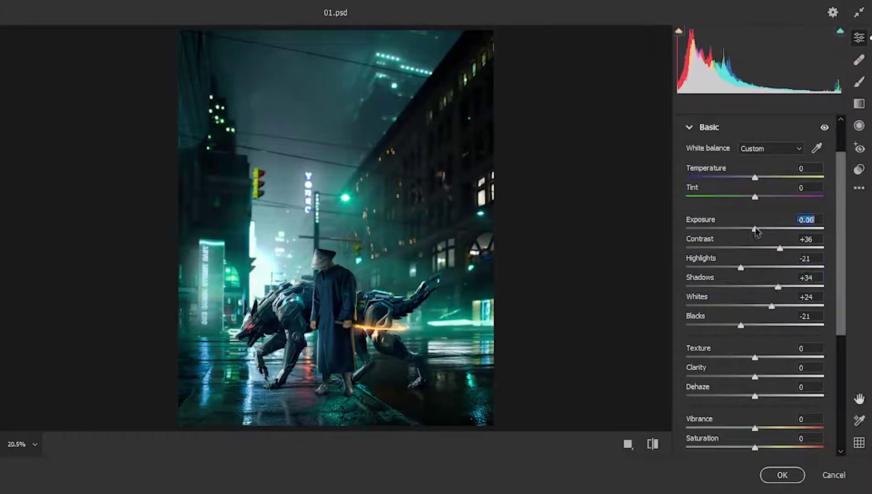
left_click_drag(756, 231, 752, 228)
left_click_drag(755, 377, 766, 376)
scroll(759, 386, "down", 2)
scroll(741, 320, "down", 10)
Add a dark vignette with adjusted roundness and feather, and shift the Blue Primary hue toward teal.
left_click_drag(755, 313, 744, 313)
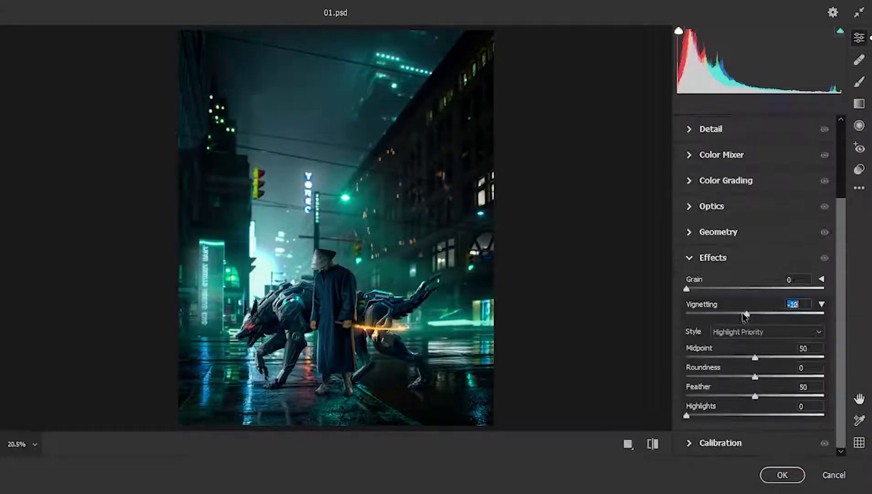
left_click_drag(755, 376, 777, 394)
left_click_drag(754, 357, 750, 358)
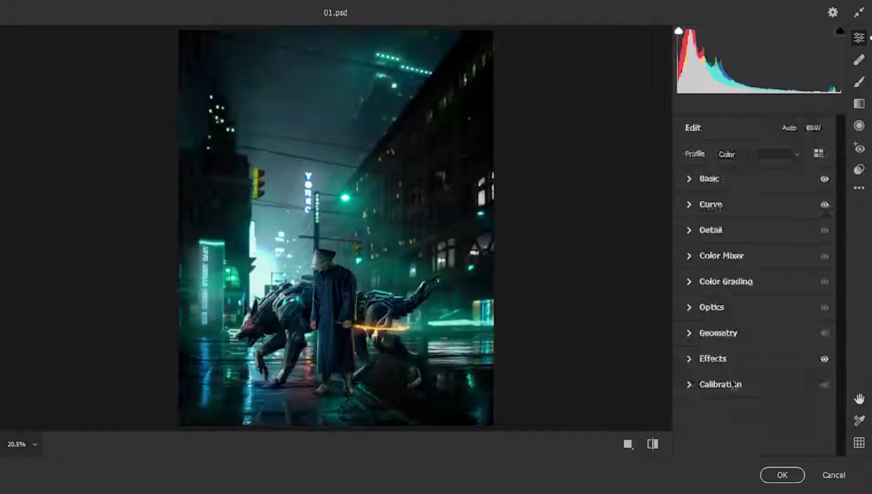
left_click(731, 383)
left_click_drag(755, 424, 730, 426)
left_click_drag(847, 426, 722, 426)
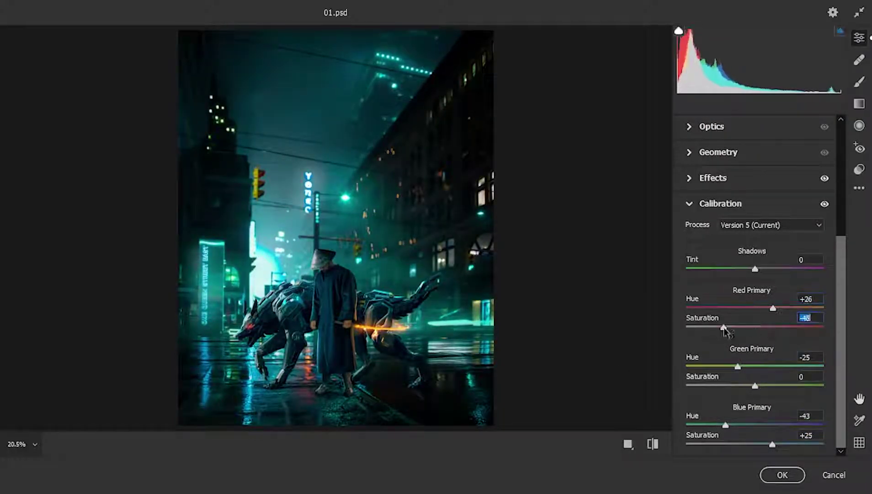
left_click(720, 281)
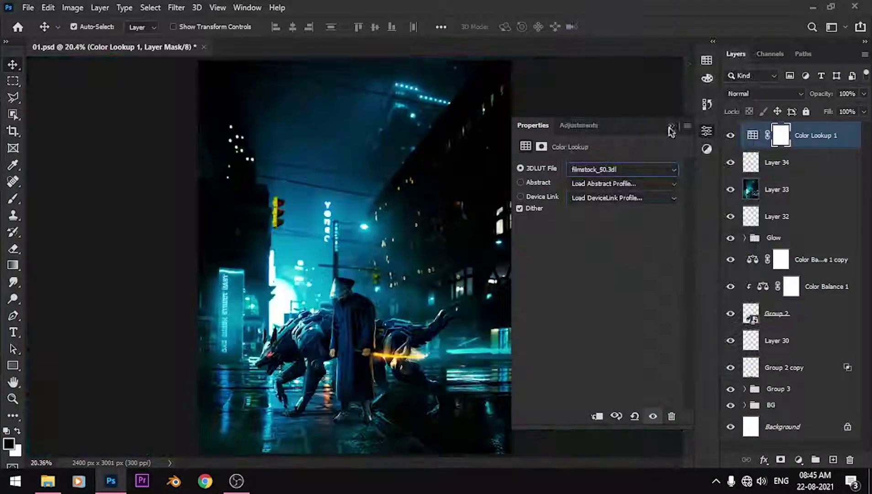
Stamp a merged layer named Glow, set it to Screen and apply Gaussian Blur.
left_click(670, 128)
key("ctrl+alt+shift+e")
left_click(764, 93)
left_click(749, 204)
left_click(176, 8)
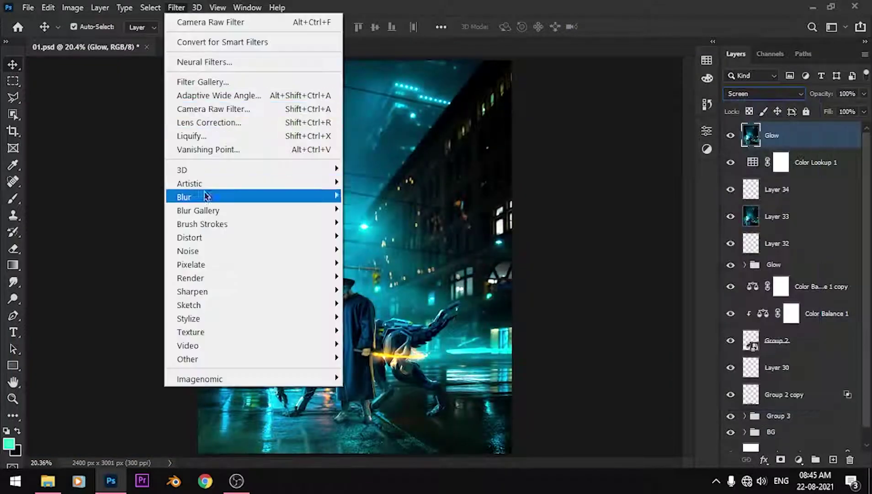
left_click(374, 250)
left_click(760, 101)
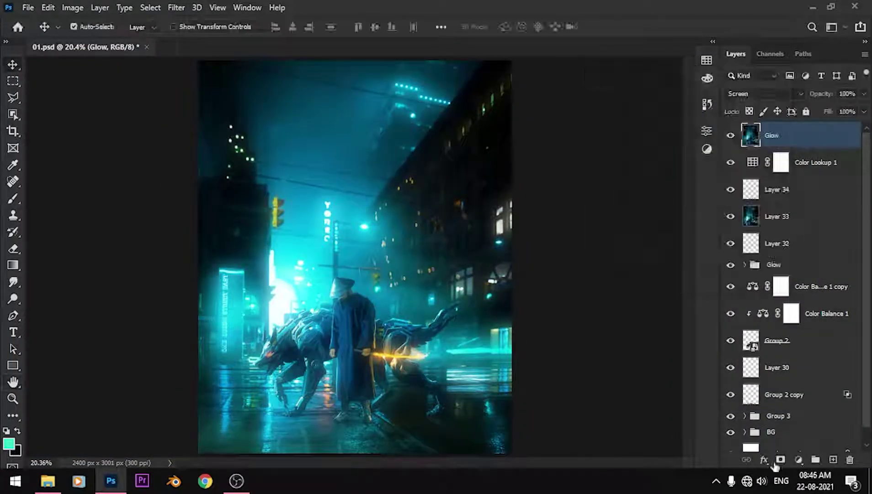
Mask the Glow layer to light only the figure and sword, then stamp Final copies.
left_click(780, 459, "alt")
key("b")
left_click_drag(293, 274, 297, 286)
scroll(397, 345, "up", 5)
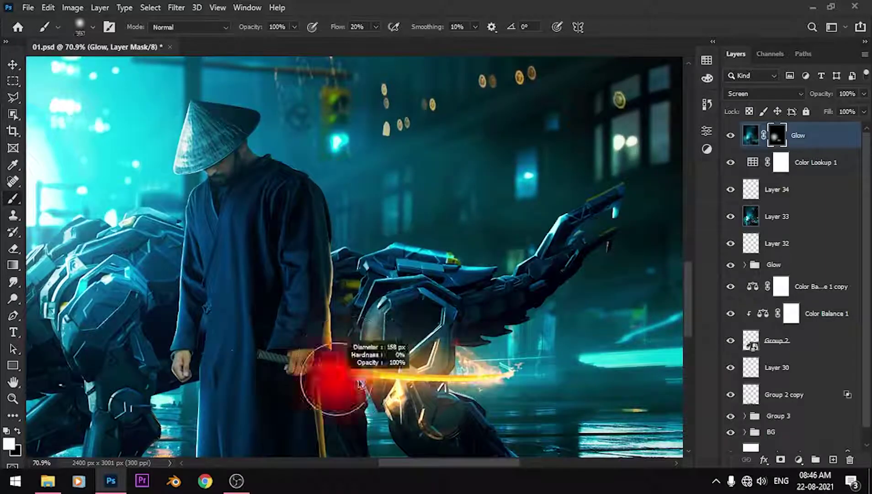
scroll(360, 383, "down", 3)
scroll(230, 370, "down", 2)
key("v")
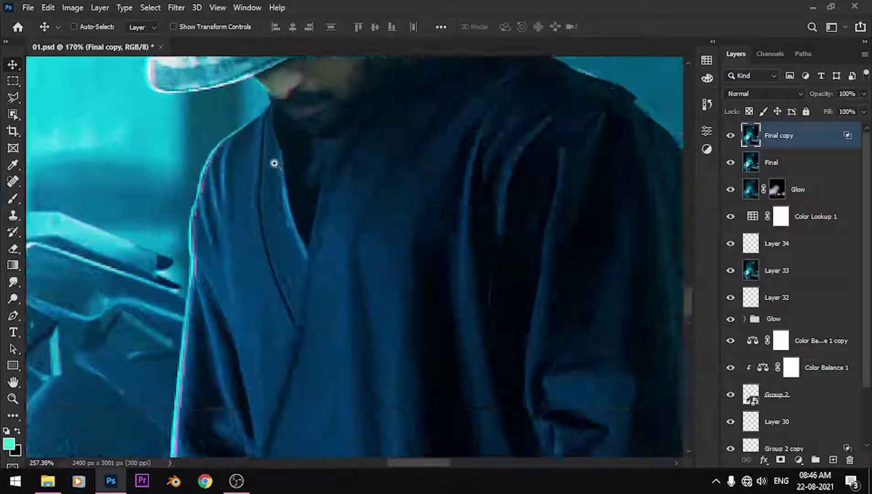
Add a Luminosity-blended black-to-white Gradient Map with Reverse off, topped by a Curves adjustment.
key("ctrl+0")
left_click(798, 460)
left_click(786, 446)
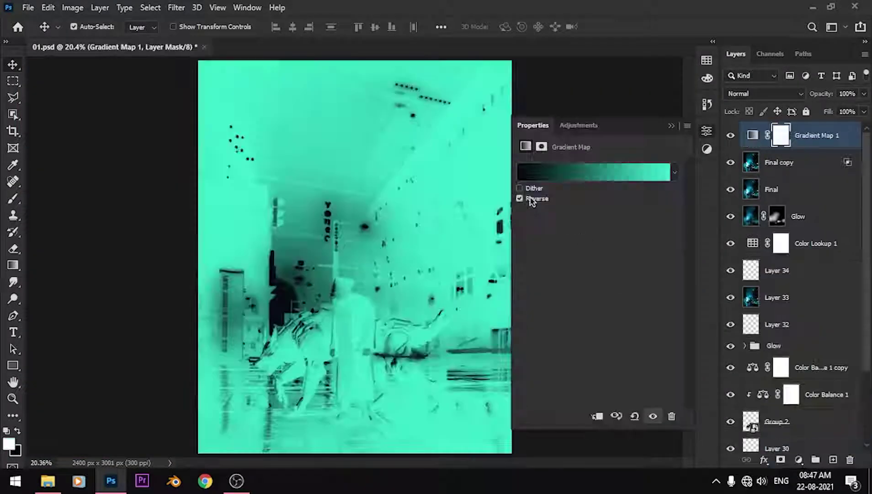
left_click(763, 93)
left_click(750, 259)
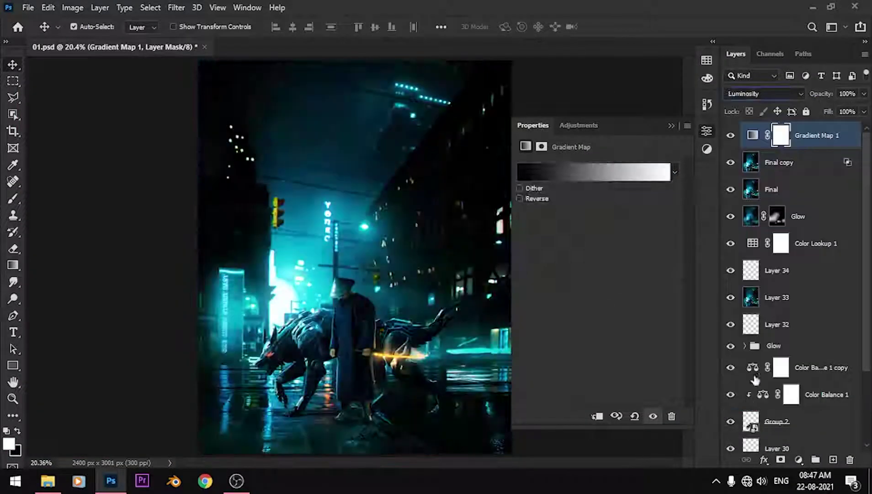
left_click(798, 460)
left_click(786, 285)
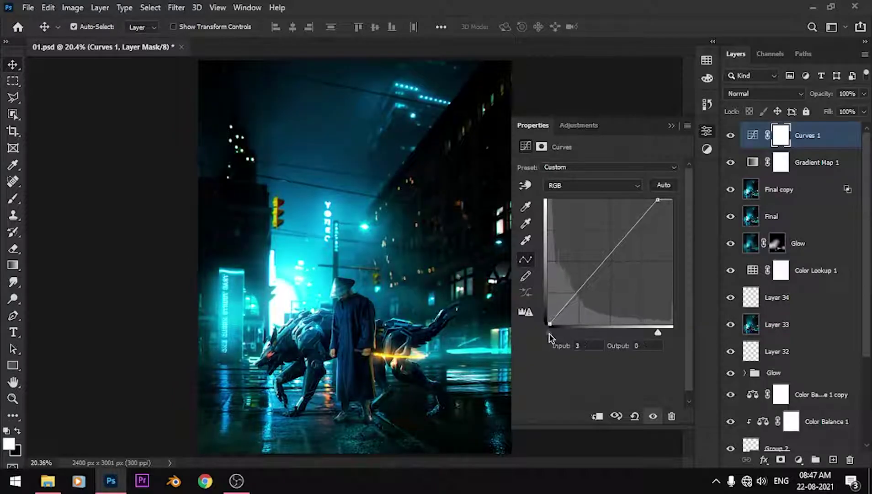